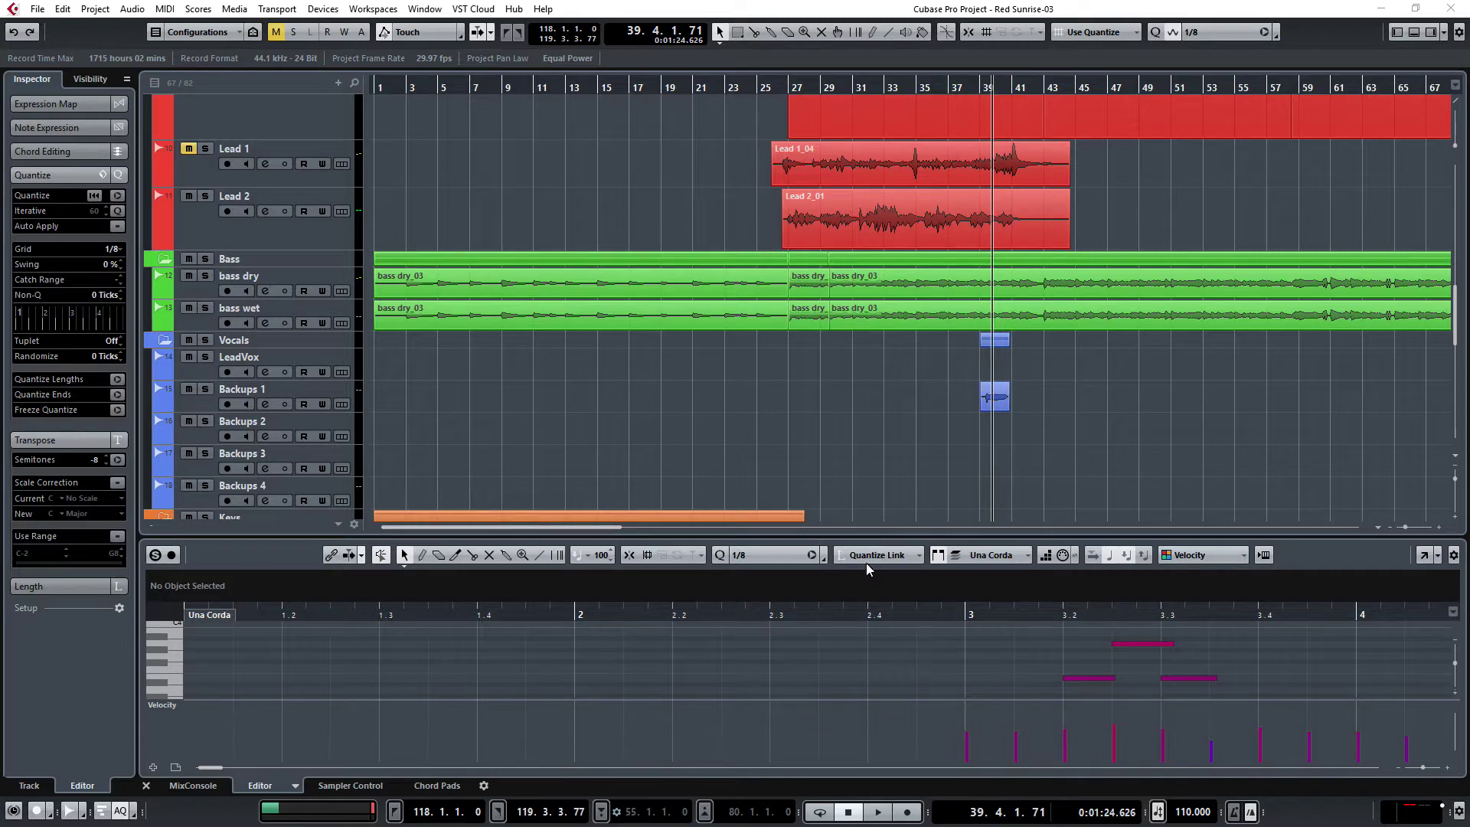
# Enlarge the lower-zone Key Editor, then cycle through MixConsole and Key Editor to Sampler Control
pyautogui.click(862, 539)
pyautogui.moveTo(862, 540); pyautogui.dragTo(846, 294)
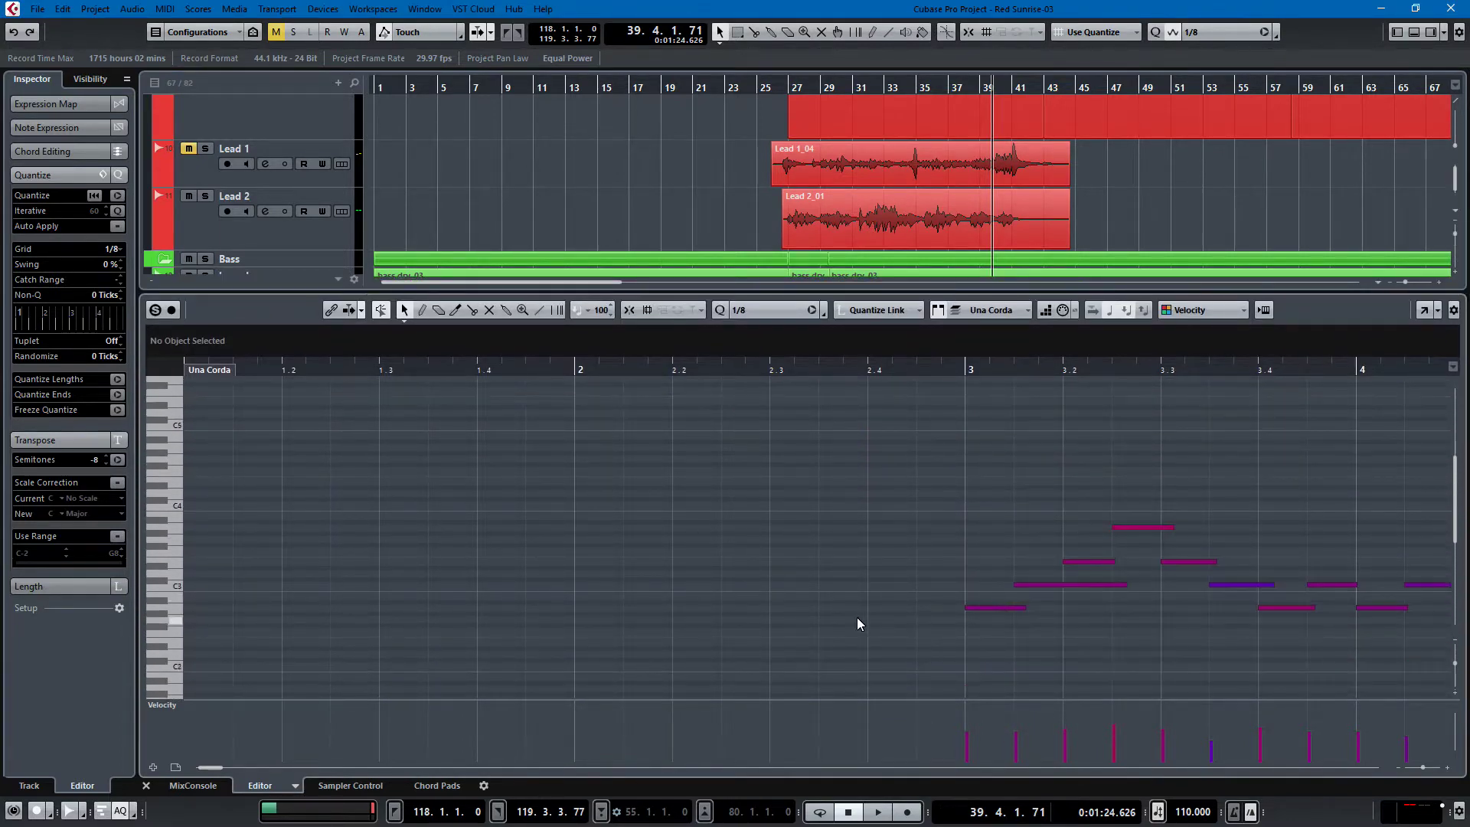
pyautogui.click(218, 784)
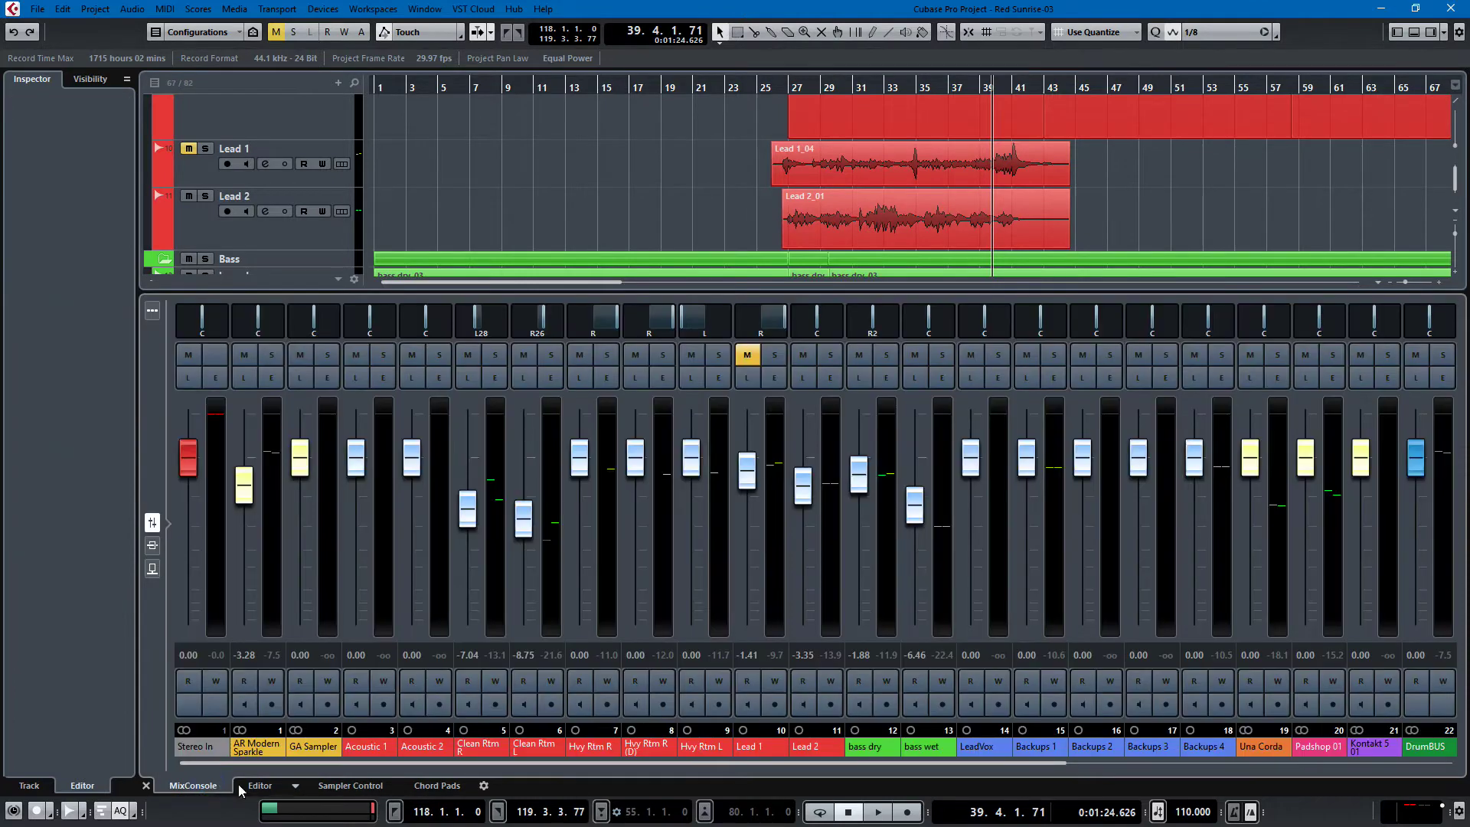
pyautogui.click(260, 785)
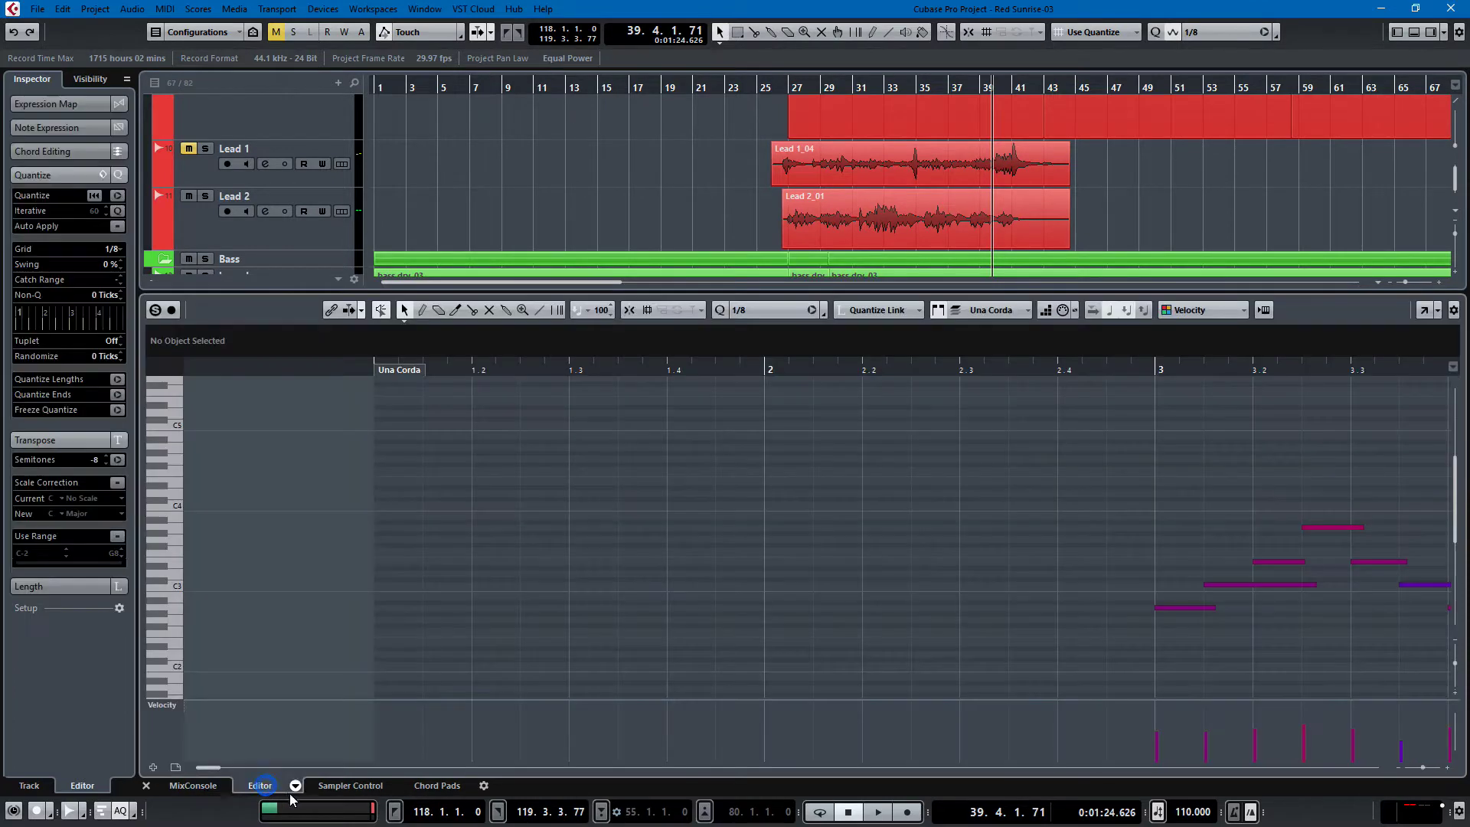
pyautogui.click(340, 786)
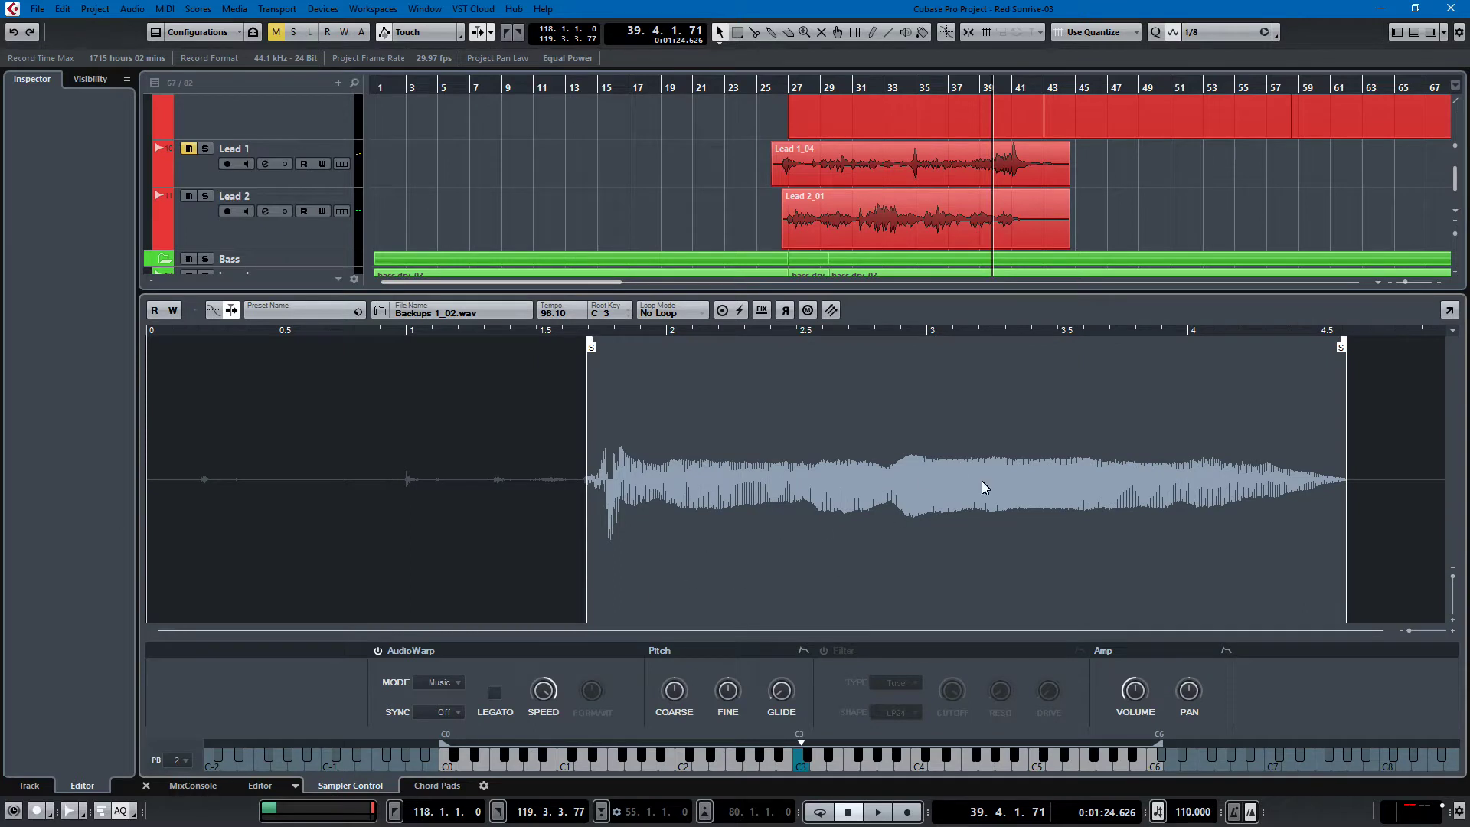
# Lower the Backups 1_02.wav AudioWarp speed, raise its glide time, and shrink the Sampler Control zone
pyautogui.moveTo(543, 696); pyautogui.dragTo(562, 778)
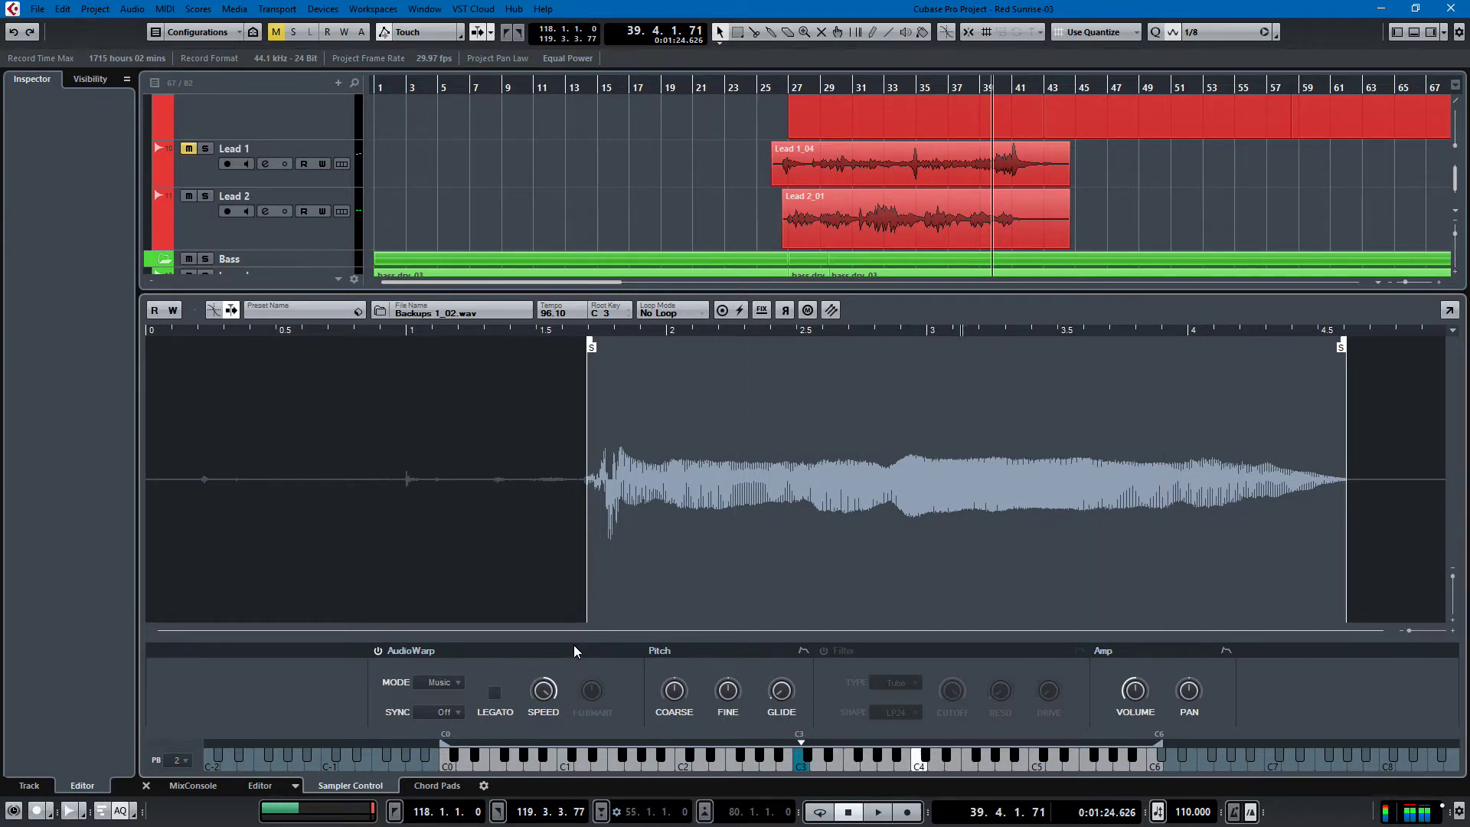
pyautogui.moveTo(780, 690); pyautogui.dragTo(802, 628)
pyautogui.moveTo(544, 696); pyautogui.dragTo(553, 750)
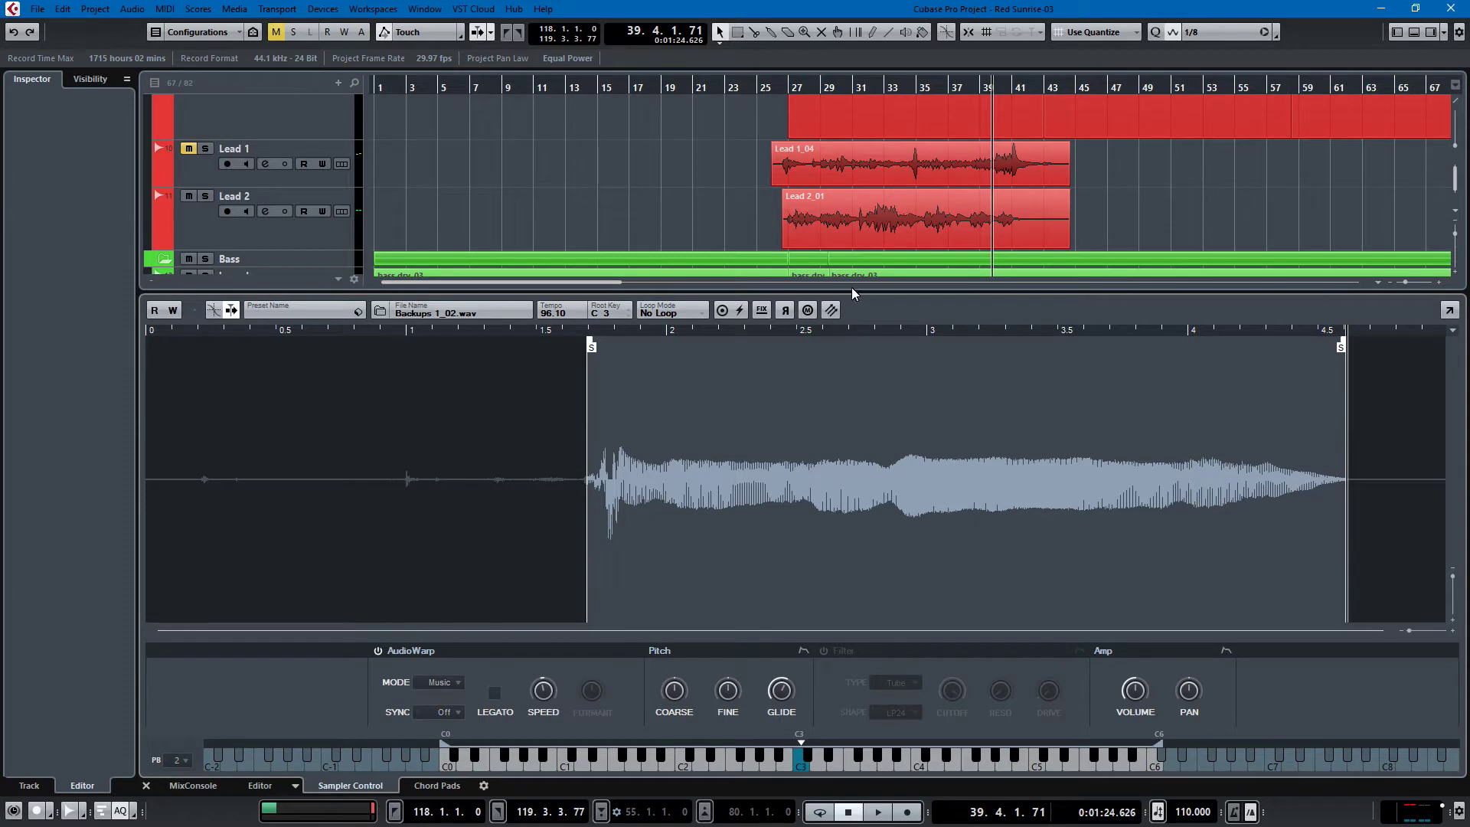
pyautogui.moveTo(917, 293); pyautogui.dragTo(939, 402)
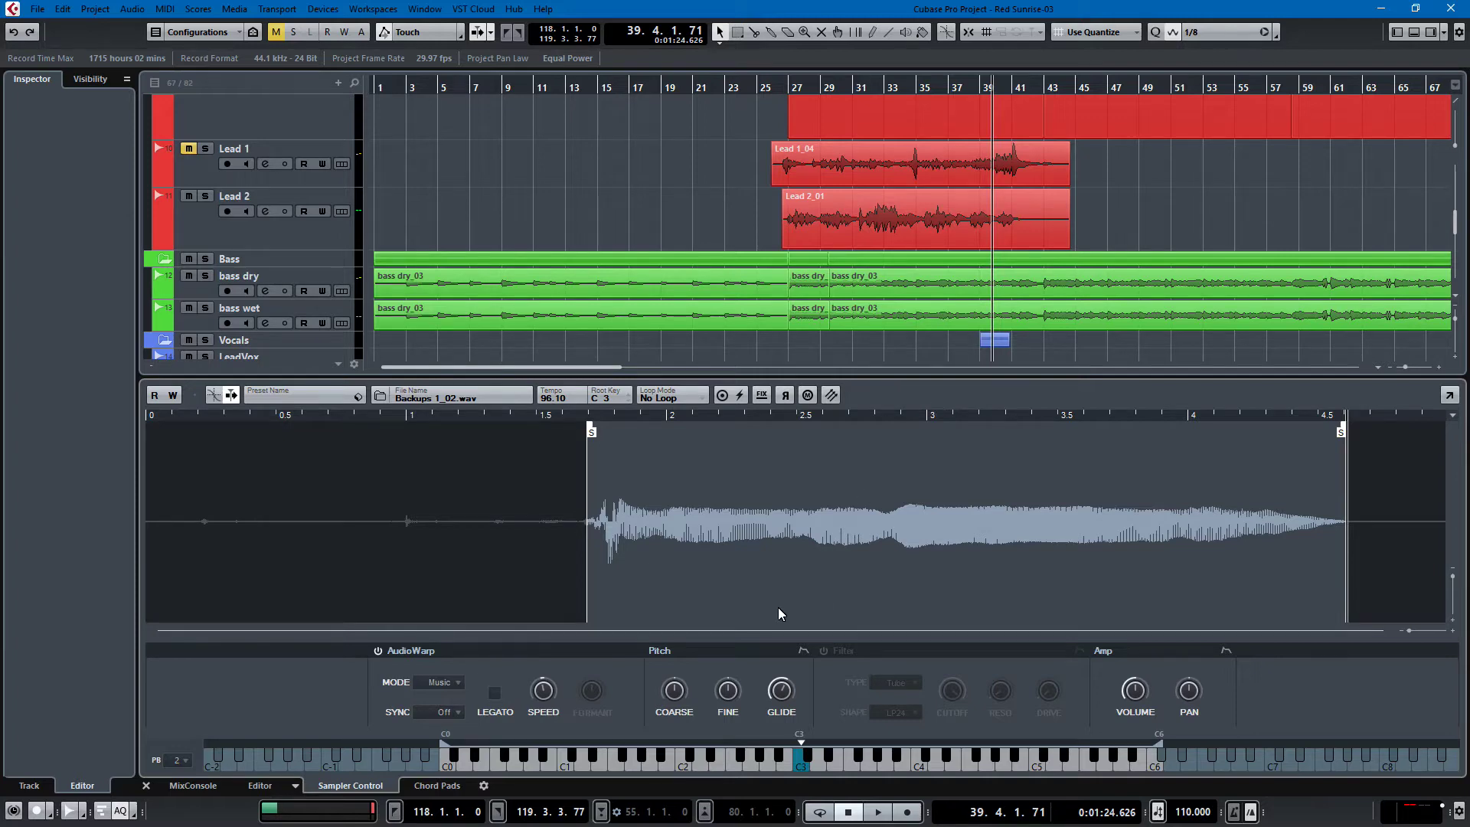
# Hide the lower zone with Ctrl+Alt+E and toggle the MixConsole window on and off
pyautogui.hotkey('ctrl', 'alt', 'e')
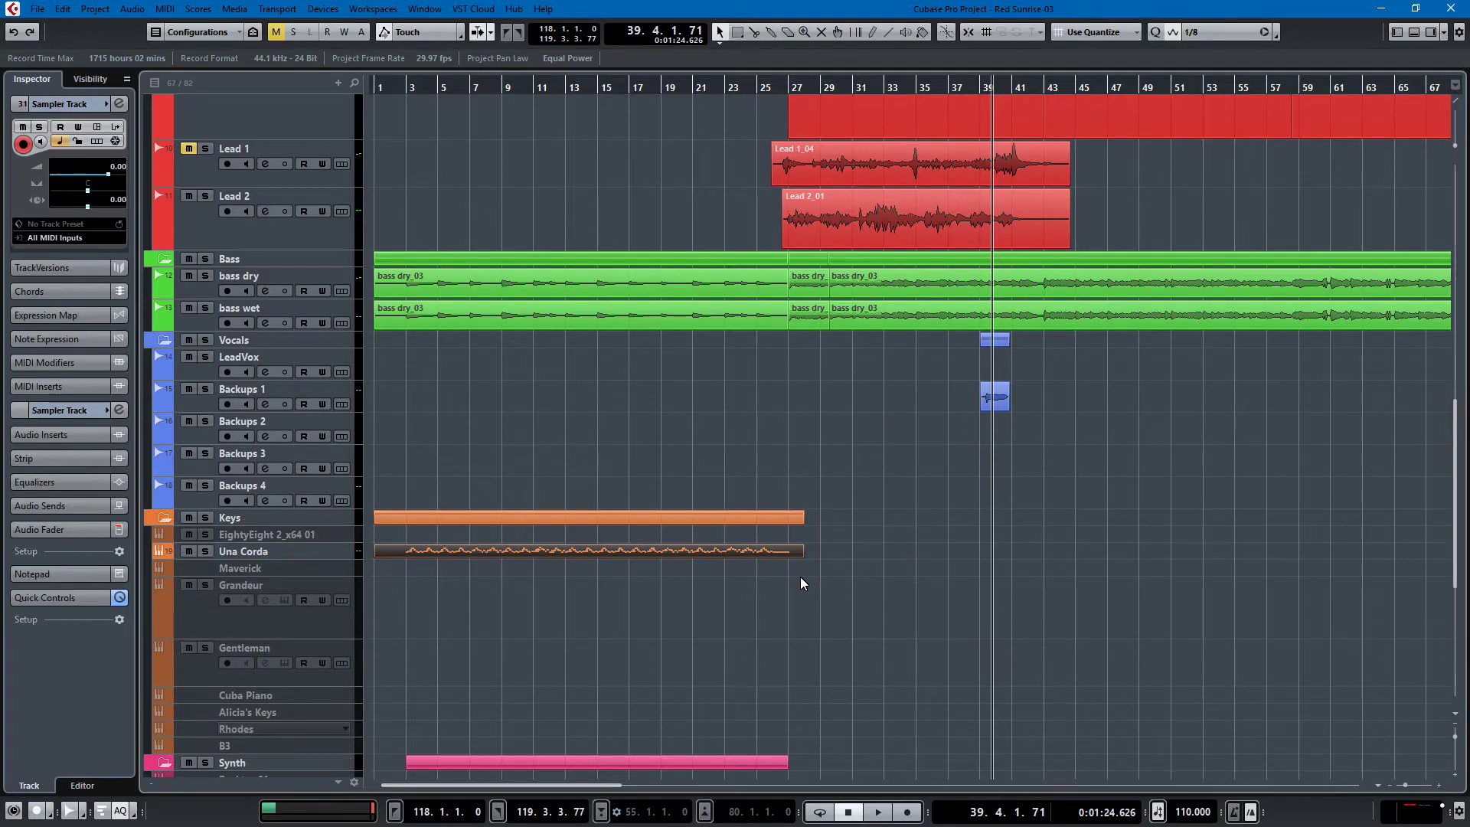
pyautogui.press('F3')
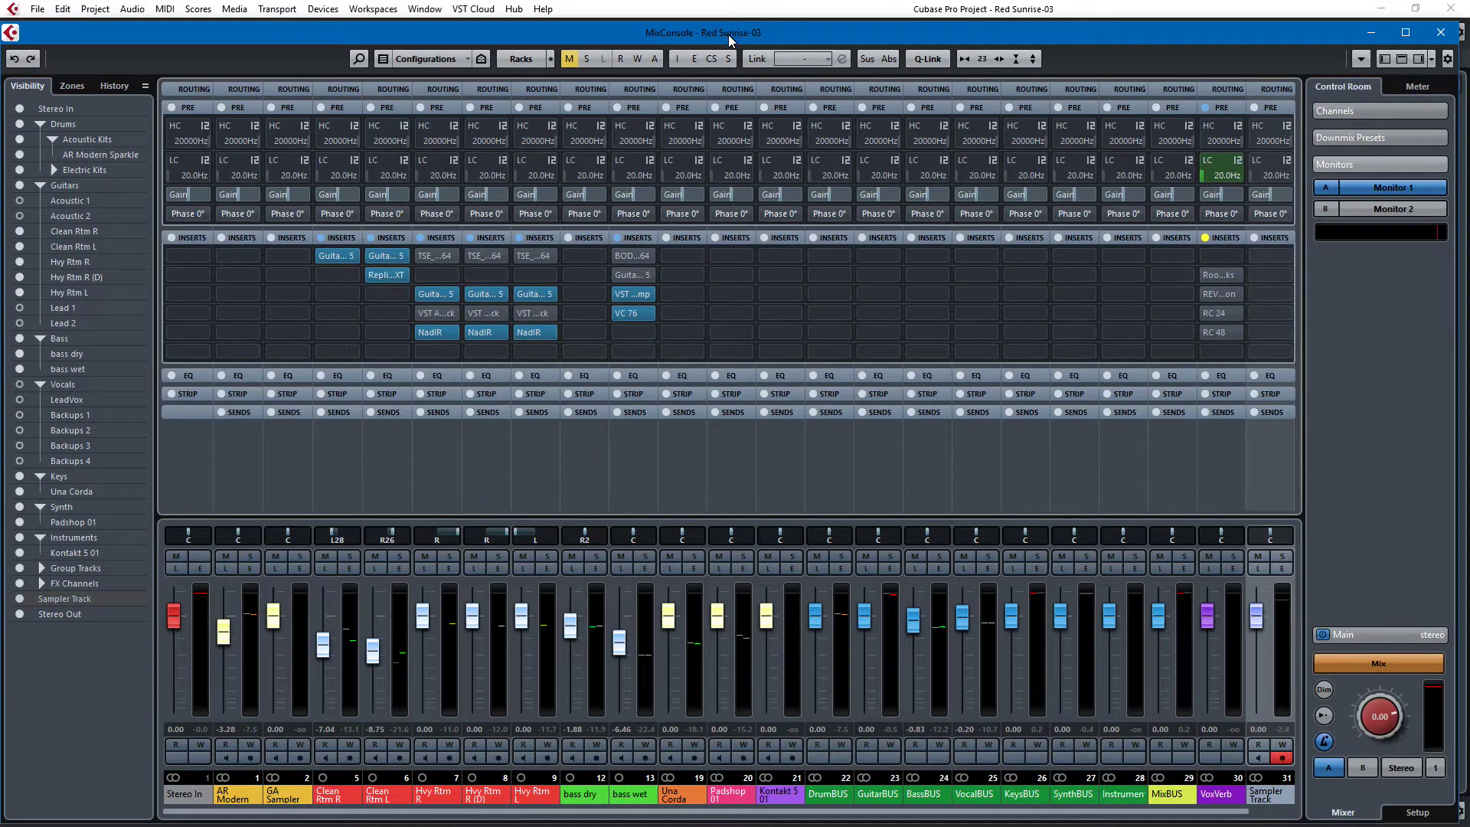
pyautogui.press('F3')
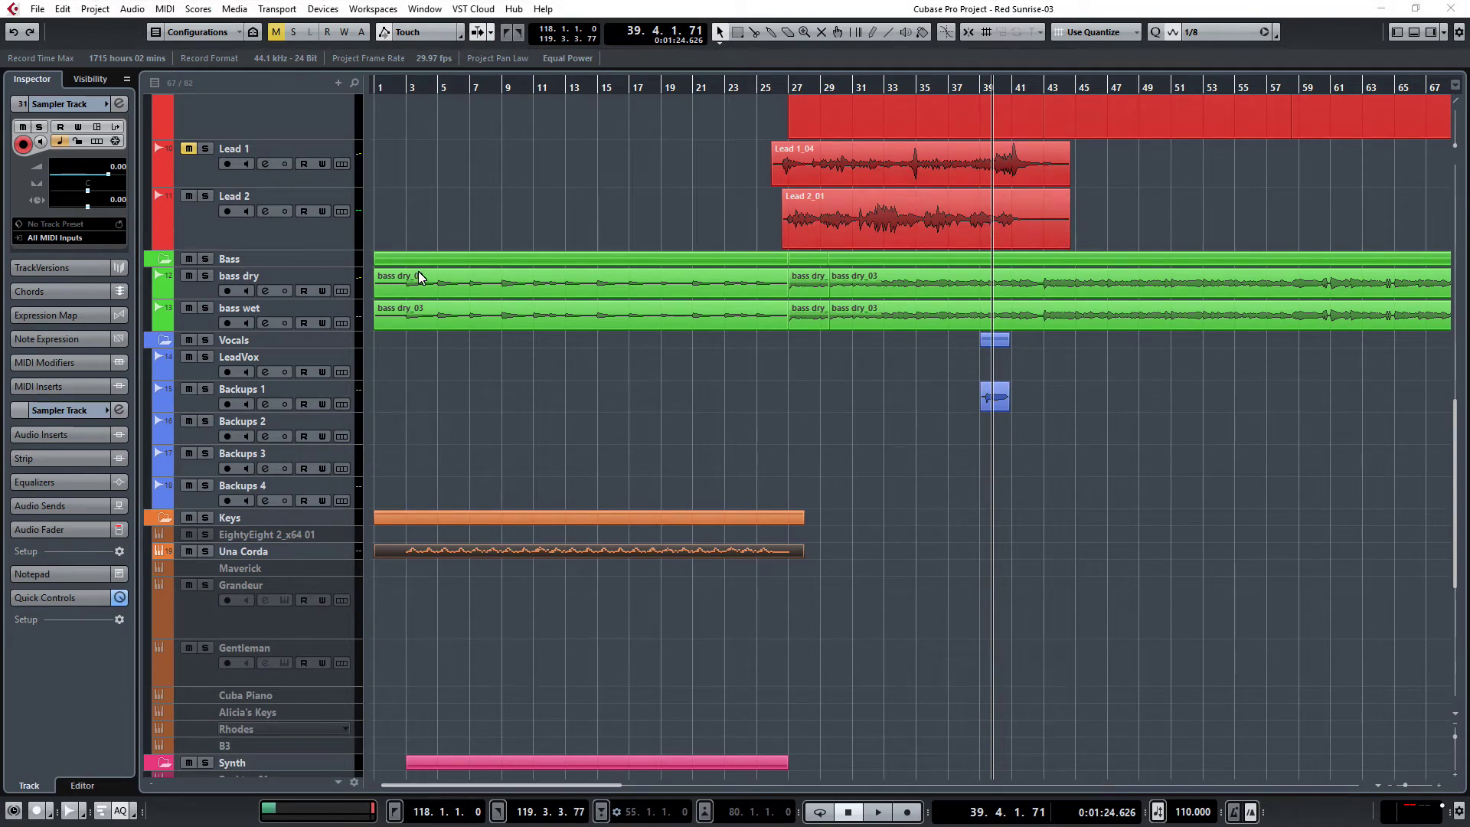
# Delete the selected event on Backups 1 and move the playhead back toward the start
pyautogui.scroll(10, 739, 498)
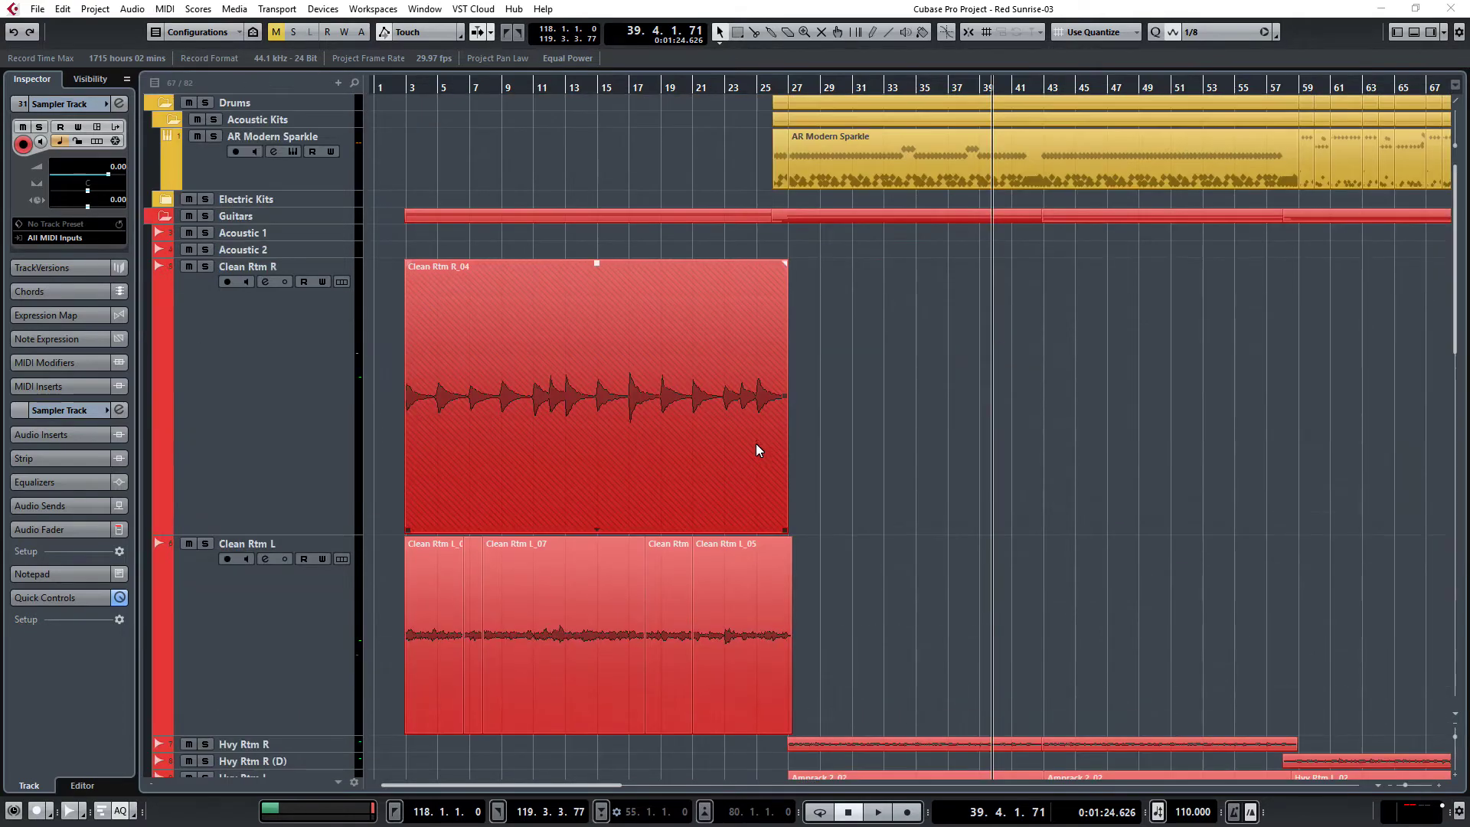
pyautogui.scroll(-8, 757, 448)
pyautogui.scroll(8, 781, 413)
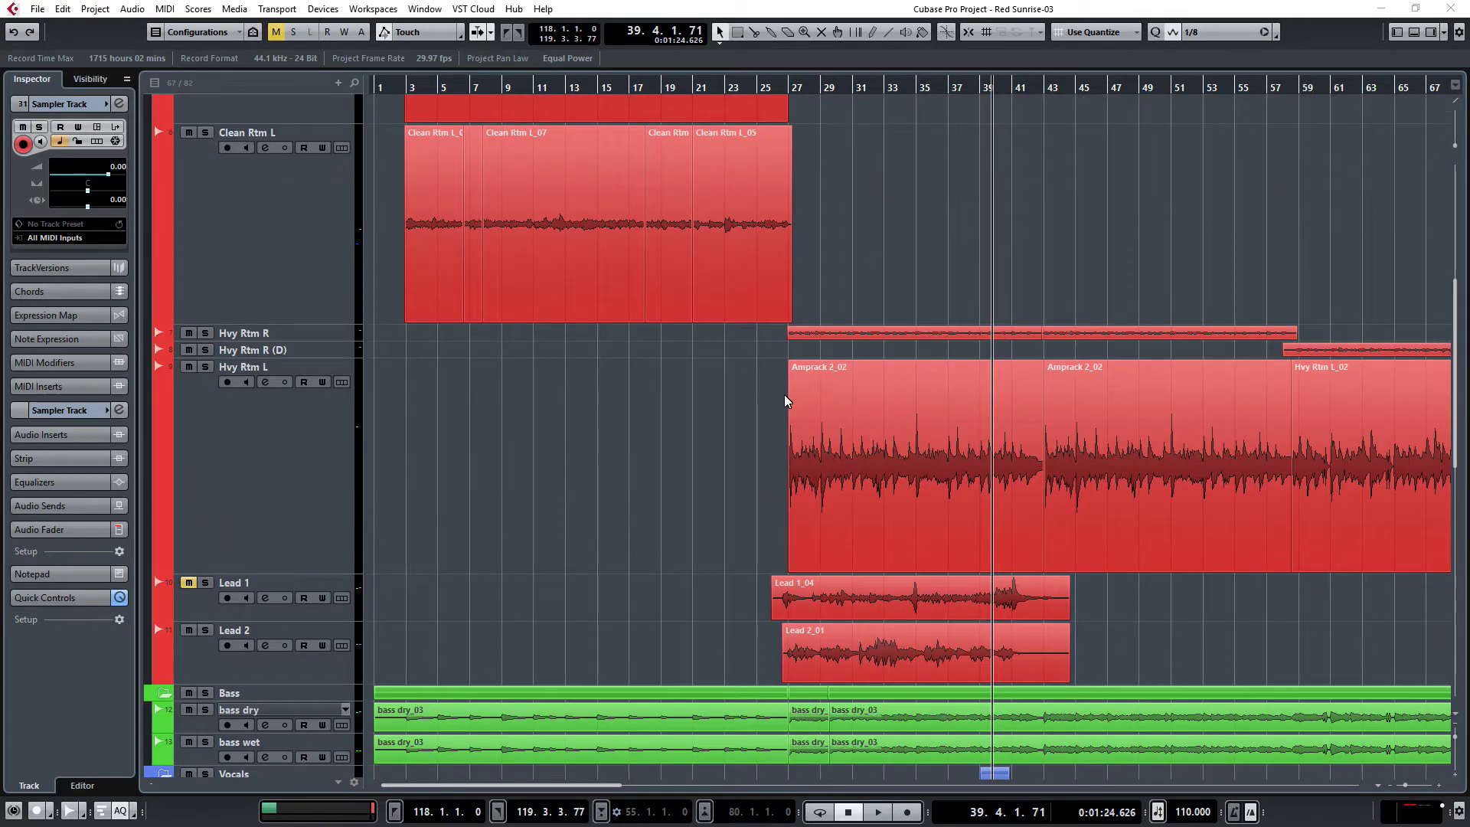
pyautogui.scroll(-8, 784, 394)
pyautogui.press('Delete')
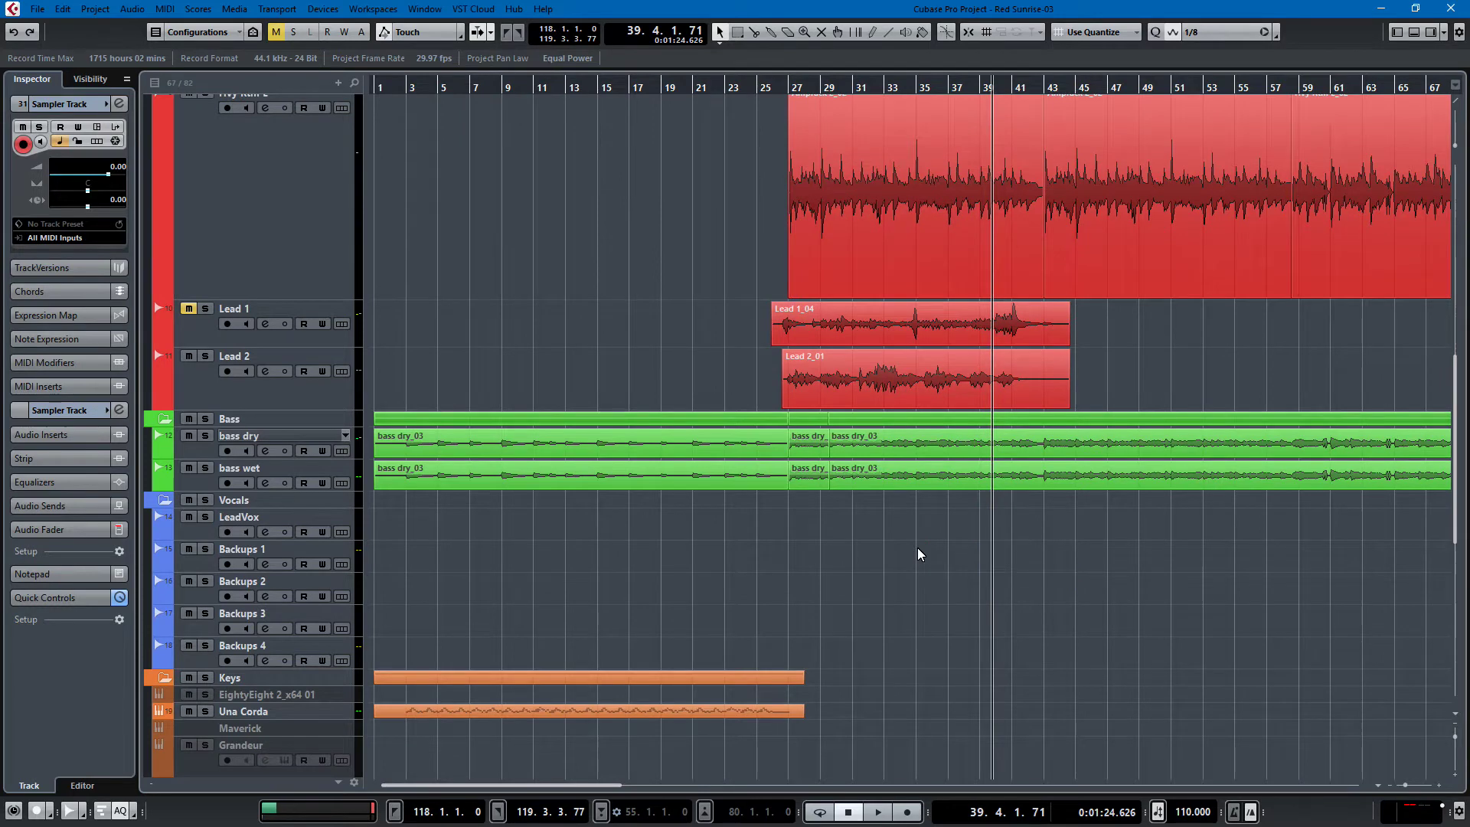
pyautogui.press('b')
pyautogui.press('b')
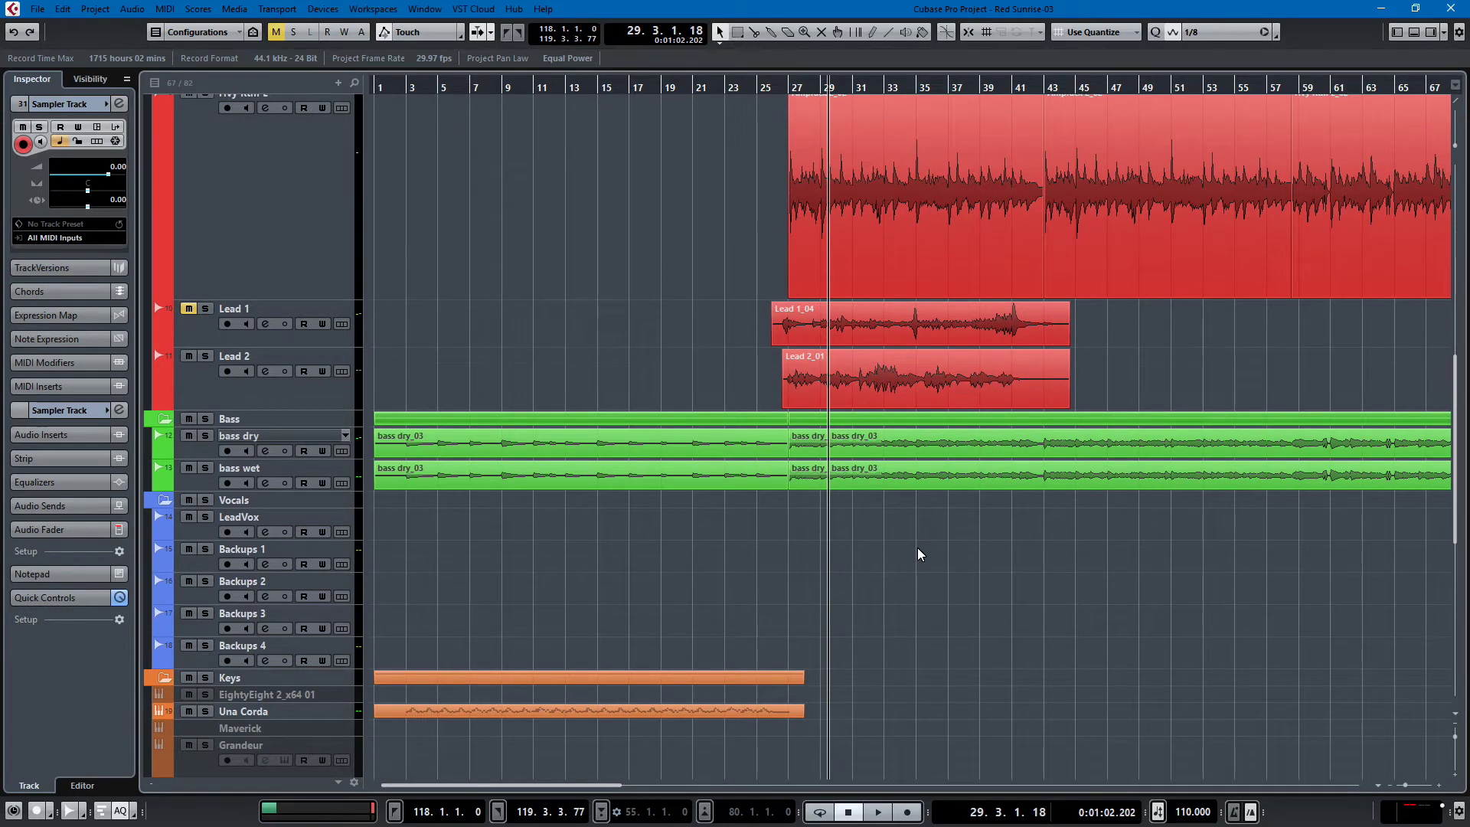
pyautogui.press('KP_Subtract')
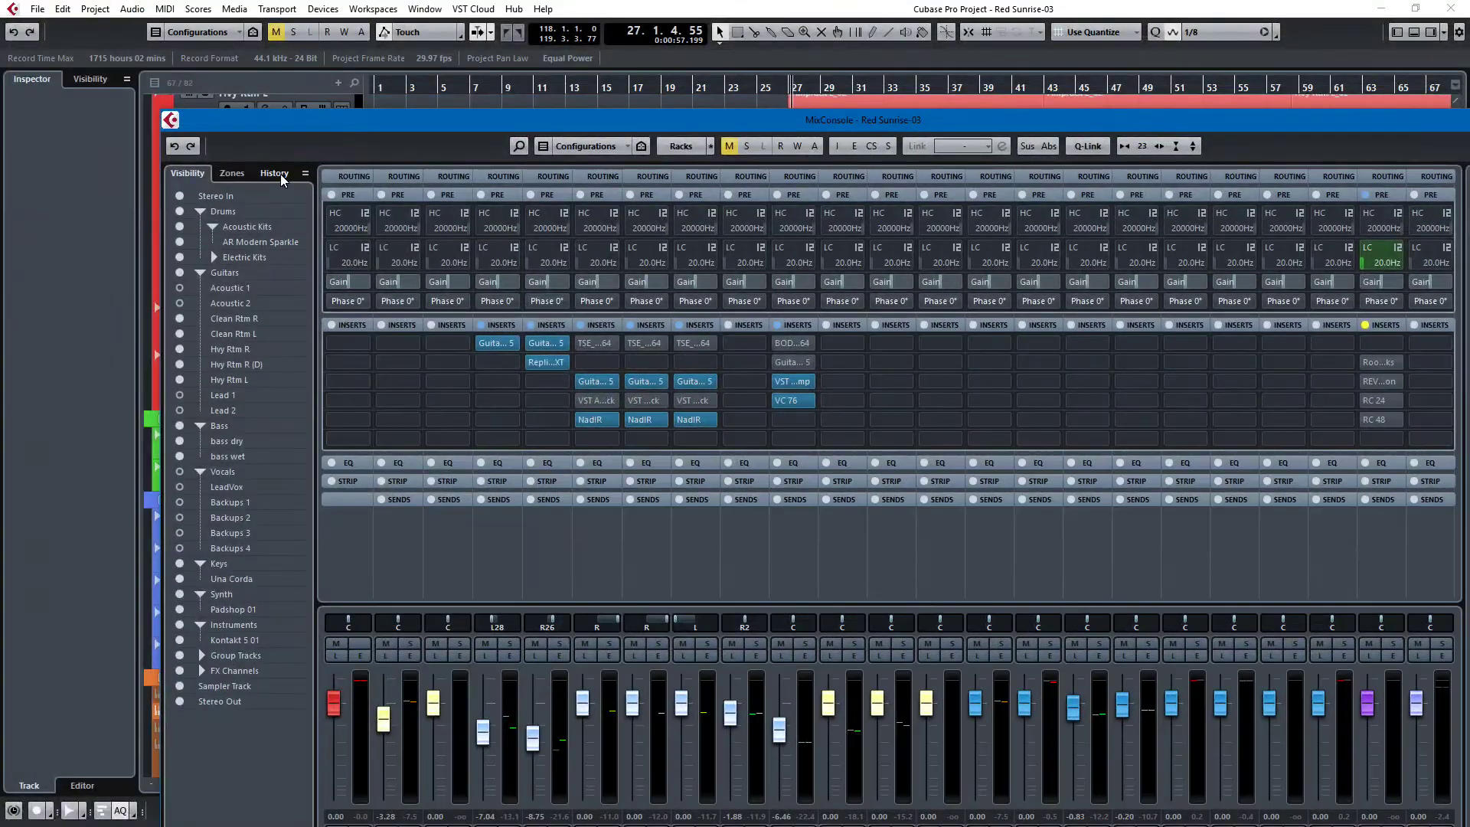
# Check the MixConsole's edit history list, then leave the MixConsole window closed
pyautogui.click(276, 173)
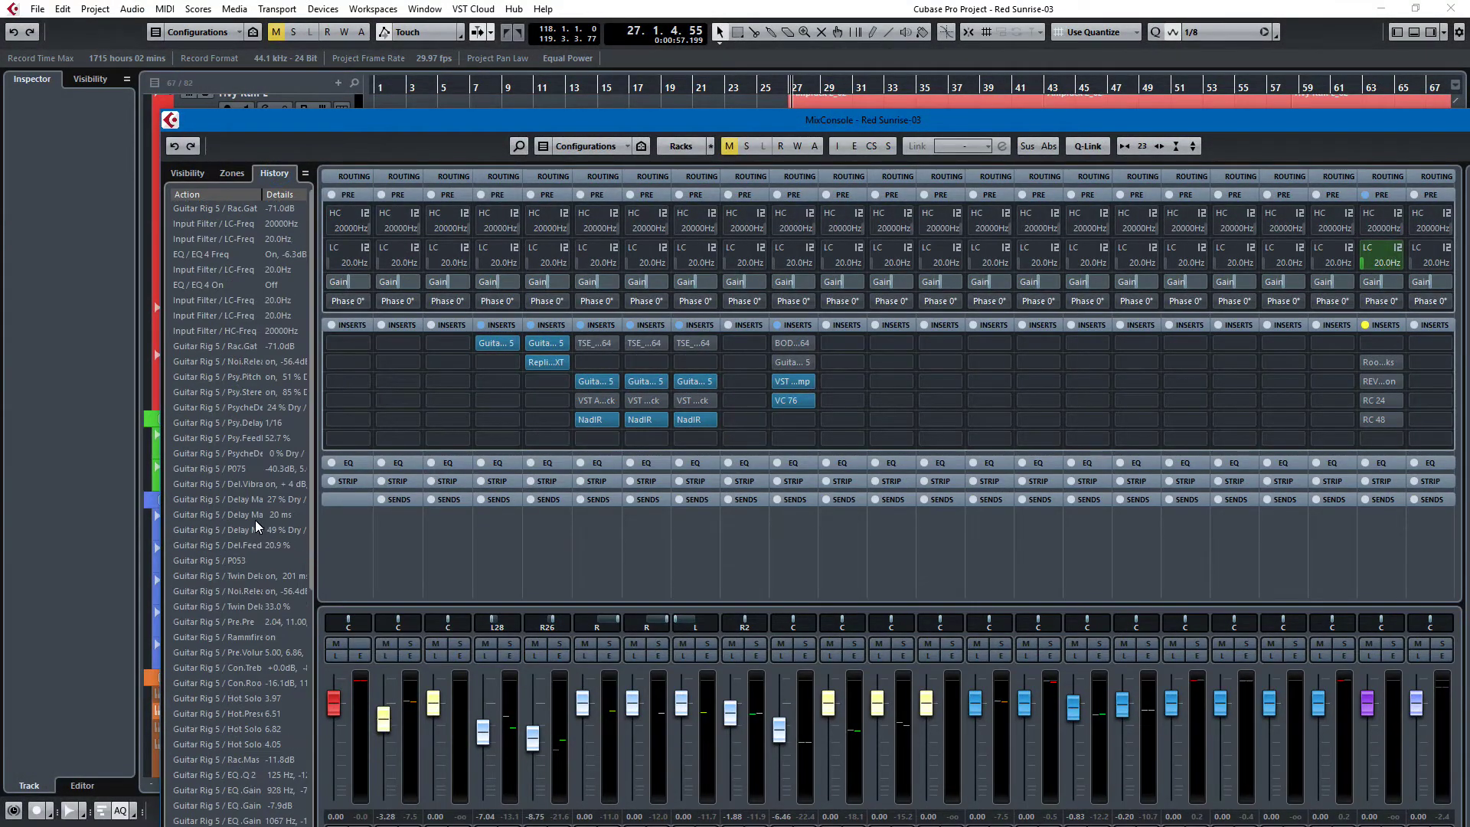
pyautogui.scroll(-10, 241, 281)
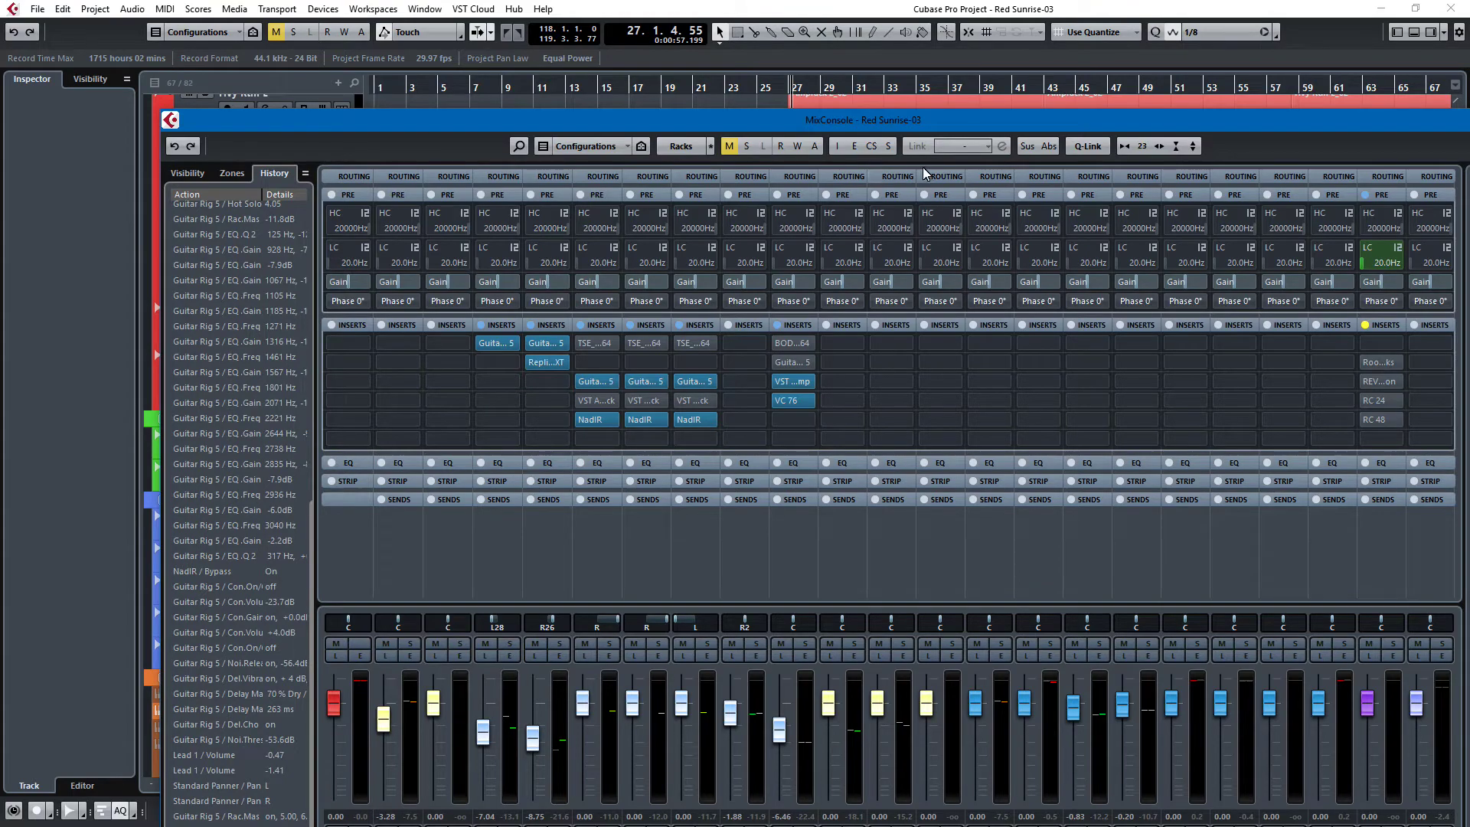
pyautogui.press('F3')
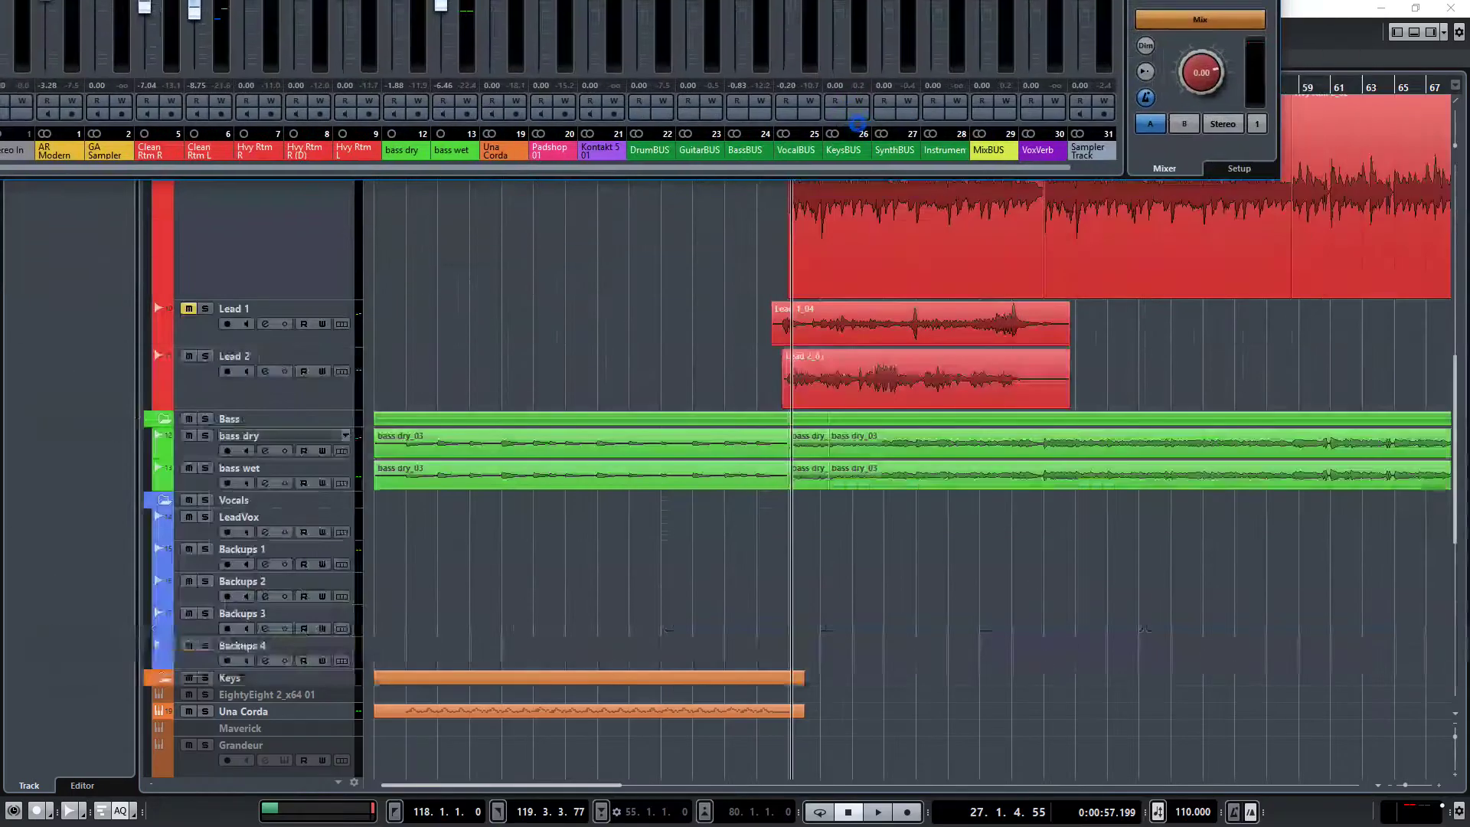
pyautogui.press('F3')
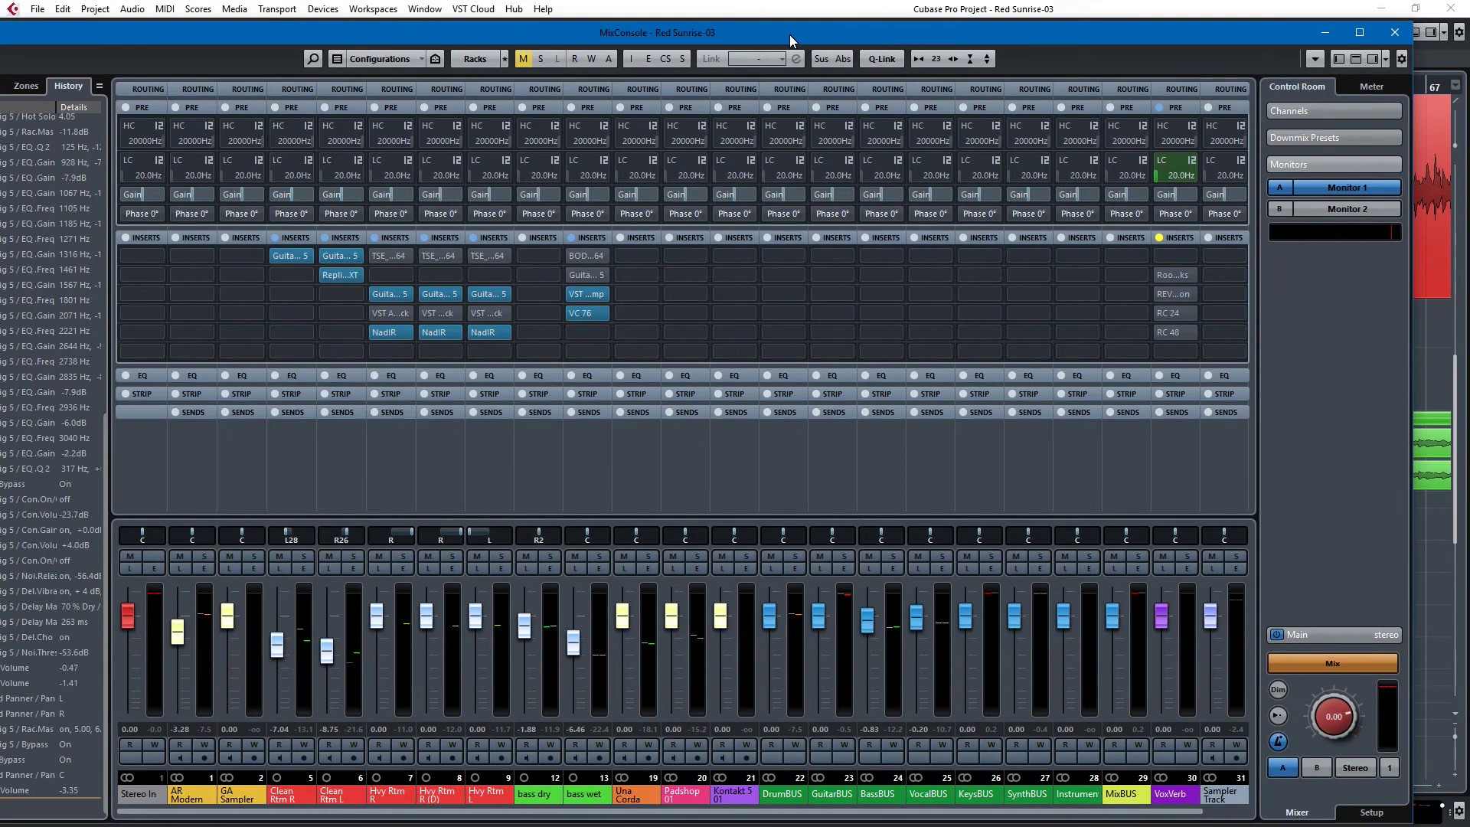
pyautogui.press('F3')
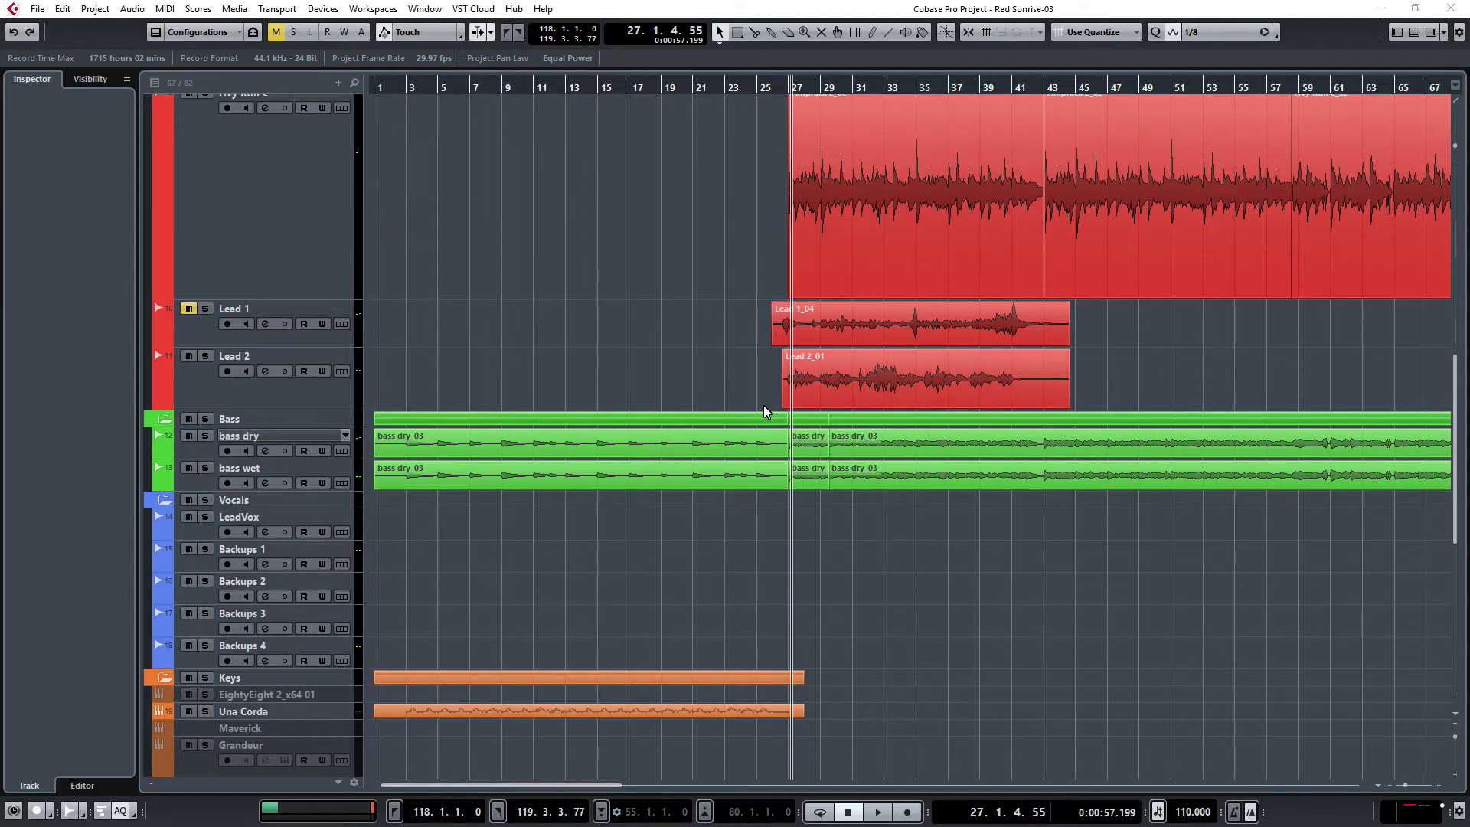
# Open the Una Corda MIDI part in the Key Editor and maximize the window
pyautogui.doubleClick(657, 707)
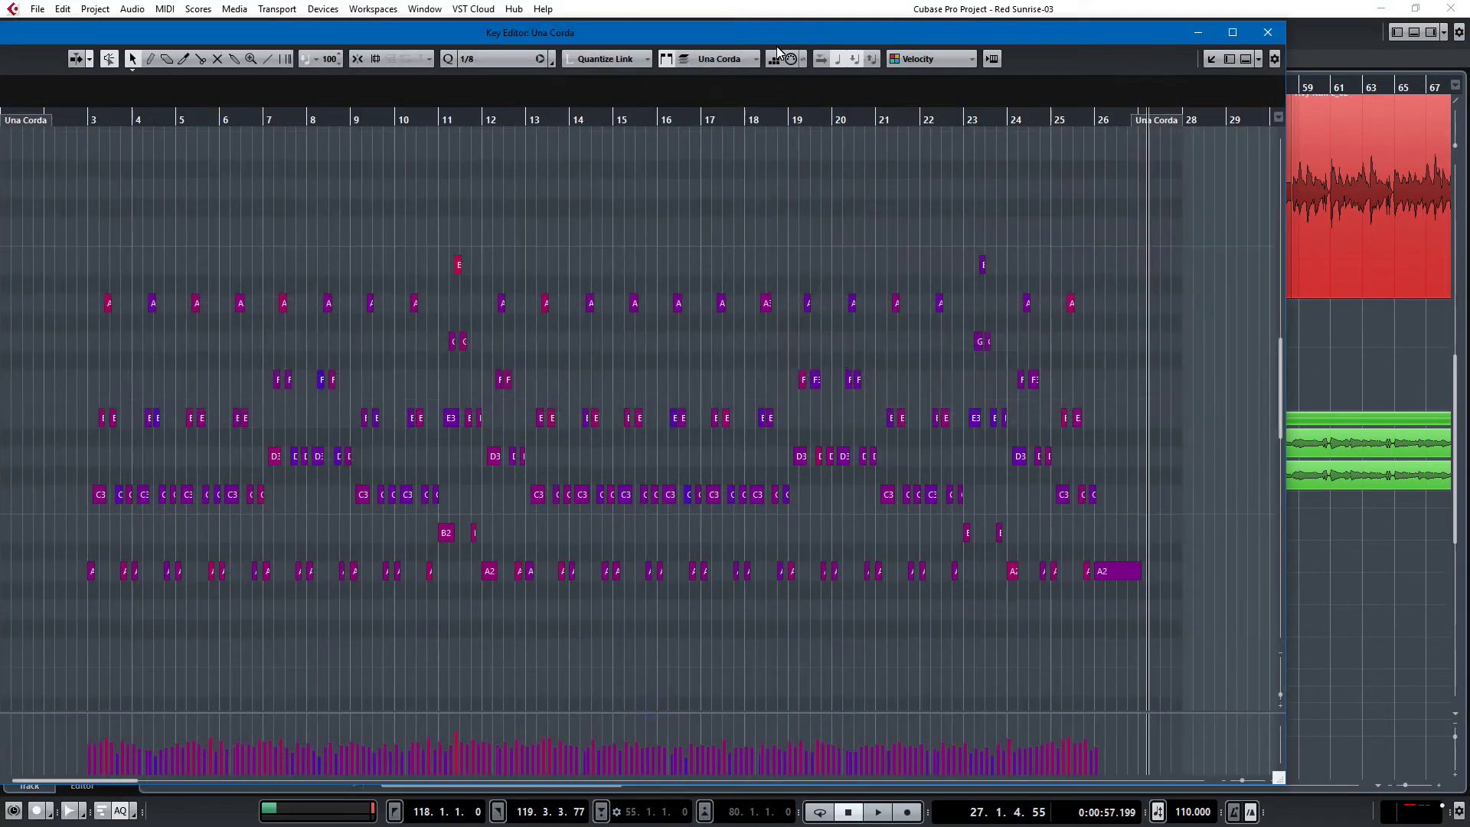
pyautogui.doubleClick(992, 31)
pyautogui.moveTo(992, 29); pyautogui.dragTo(992, 39)
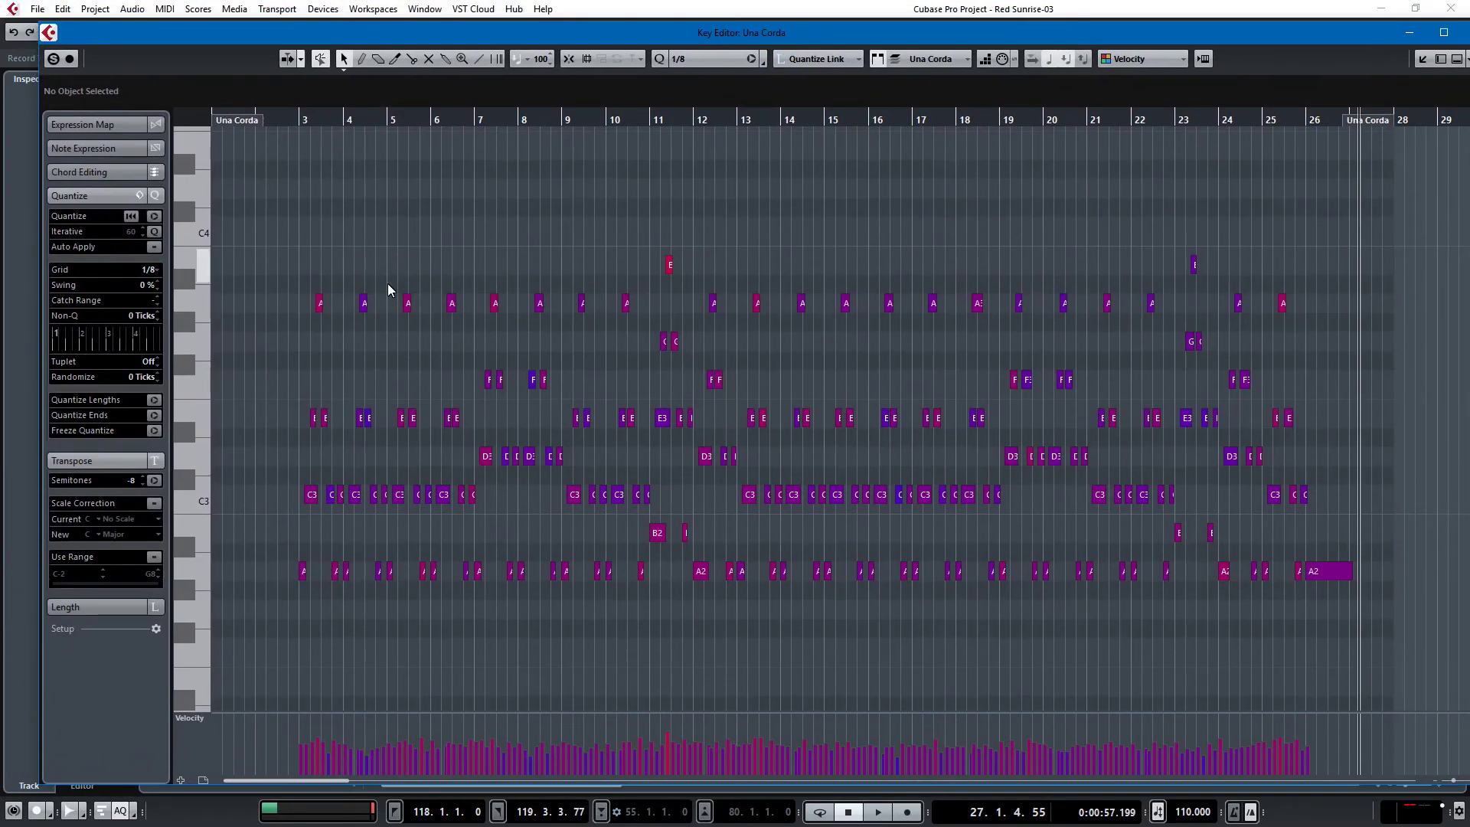
# Select all notes in the Una Corda part, then deselect them
pyautogui.moveTo(288, 209); pyautogui.dragTo(1456, 725)
pyautogui.hotkey('ctrl', 'a')
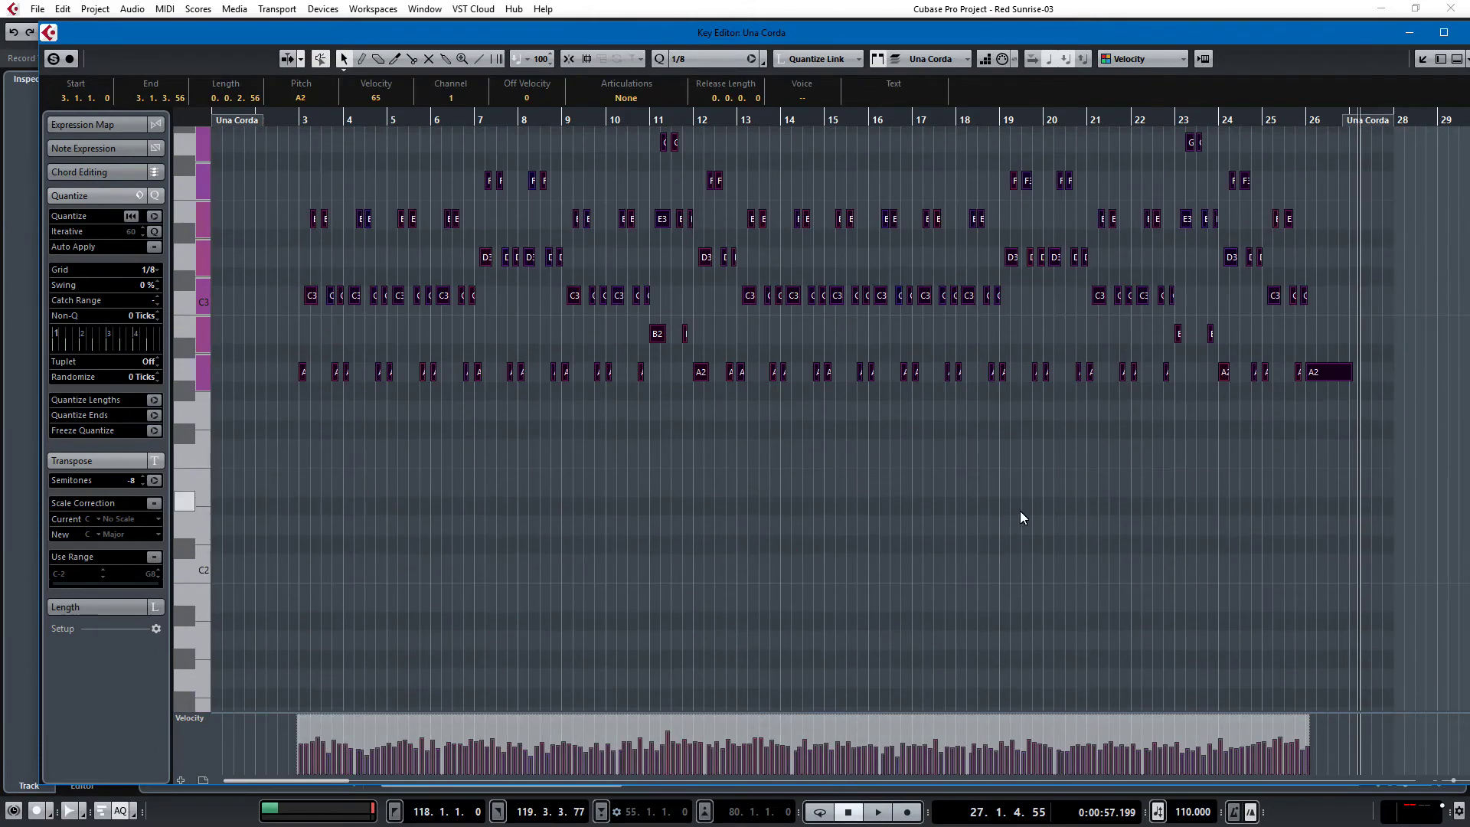
pyautogui.click(806, 567)
pyautogui.scroll(5, 810, 568)
pyautogui.scroll(-5, 811, 568)
pyautogui.scroll(3, 947, 573)
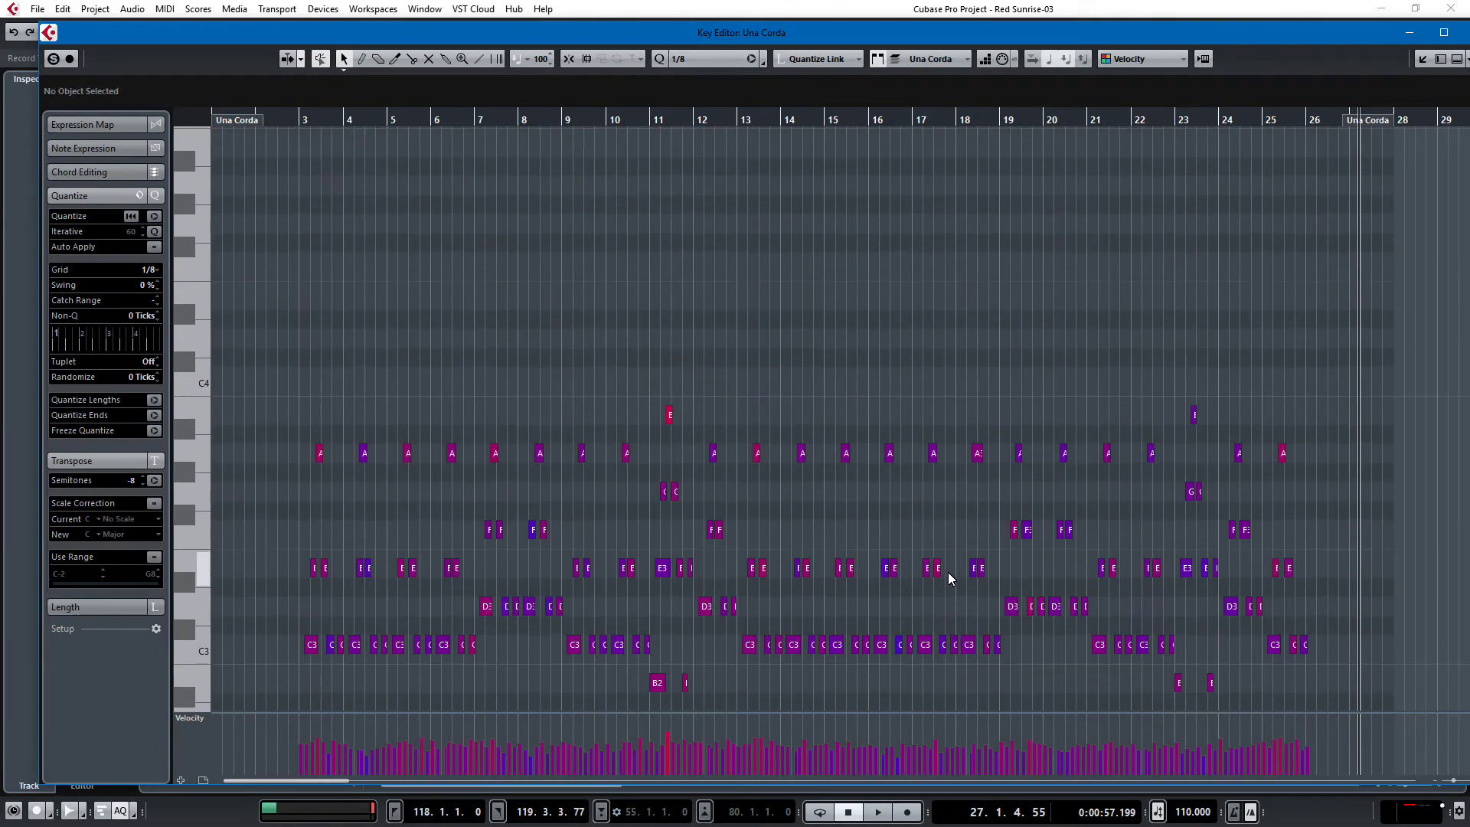
pyautogui.scroll(-5, 980, 573)
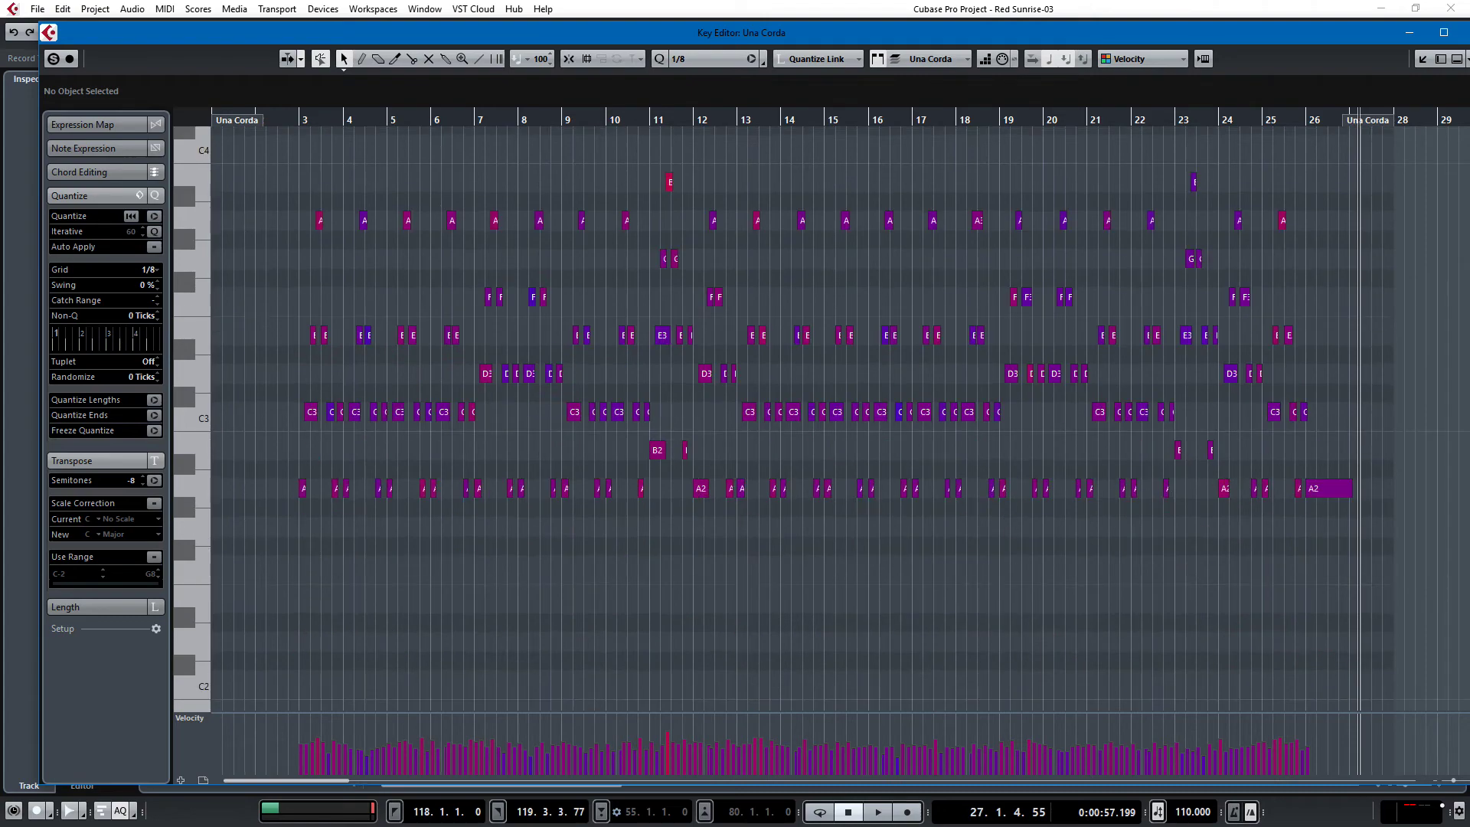
pyautogui.click(39, 11)
# Turn off Use Project Colors under Preferences > Appearance > Colors > Editors
pyautogui.click(102, 370)
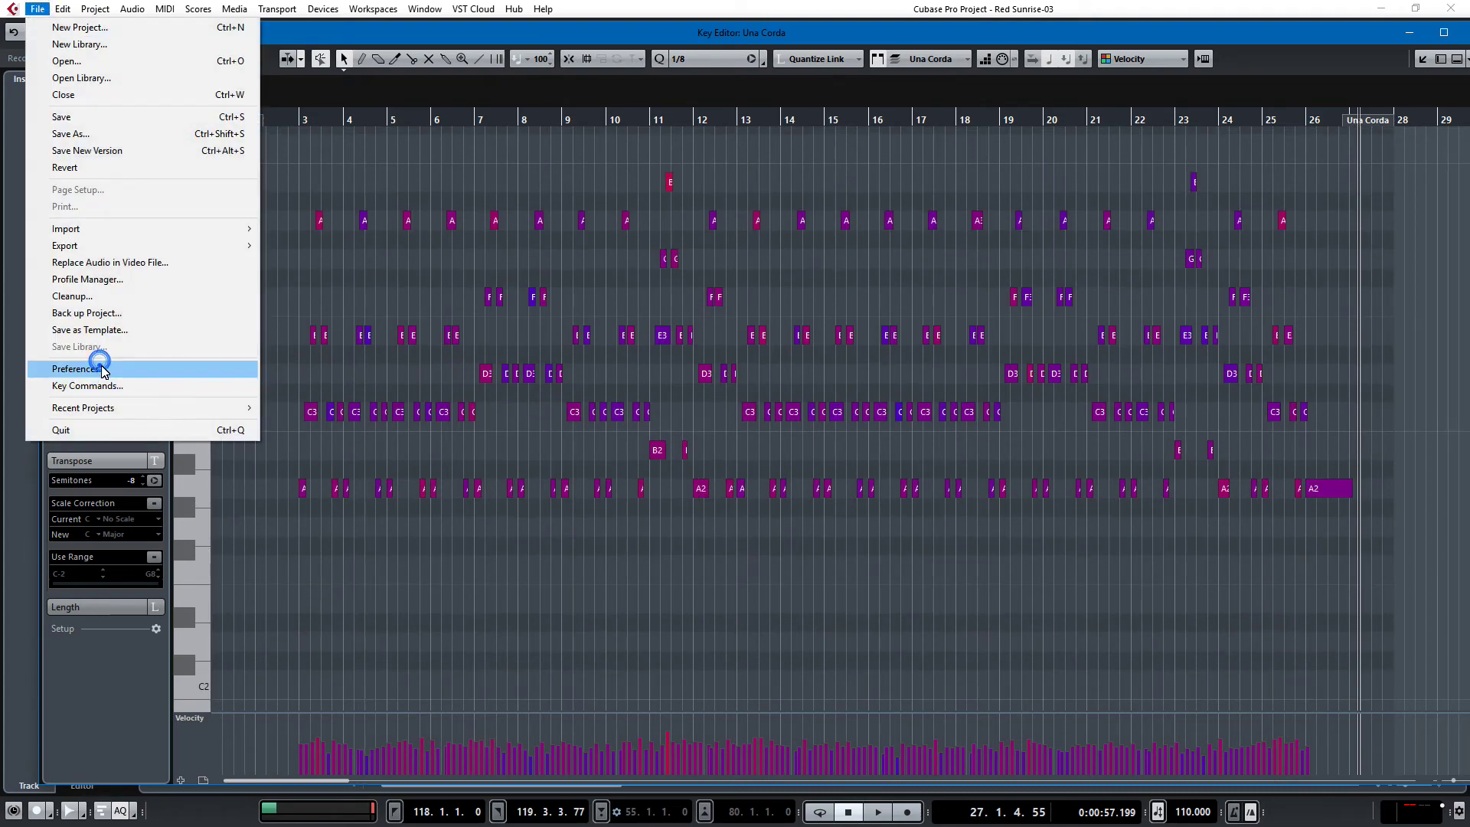
pyautogui.click(543, 253)
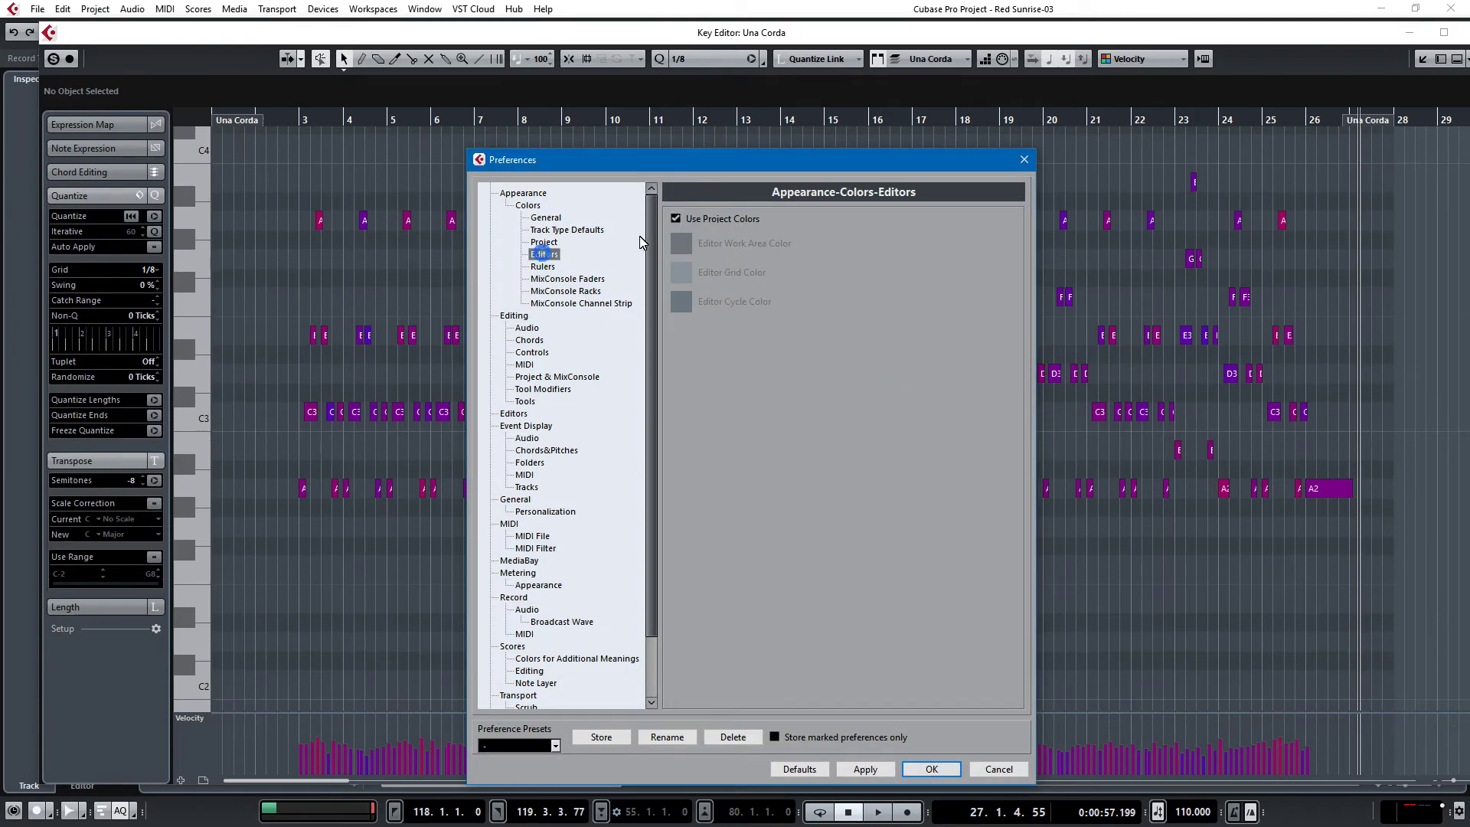
pyautogui.click(677, 219)
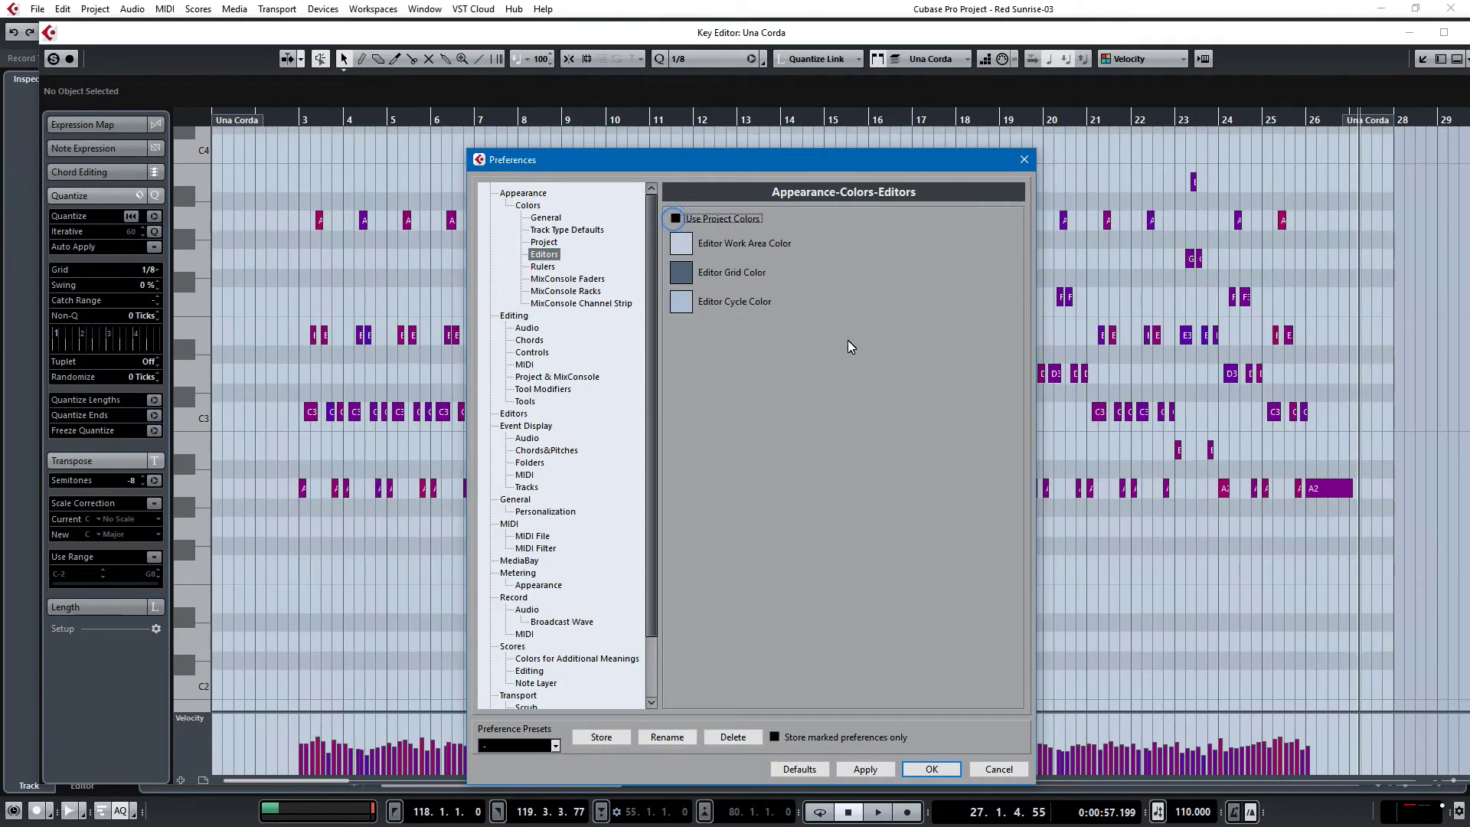
pyautogui.click(1023, 160)
# Zoom out to the whole Una Corda part, then restore and close the Key Editor
pyautogui.press('g')
pyautogui.press('g')
pyautogui.press('g')
pyautogui.scroll(9, 612, 410)
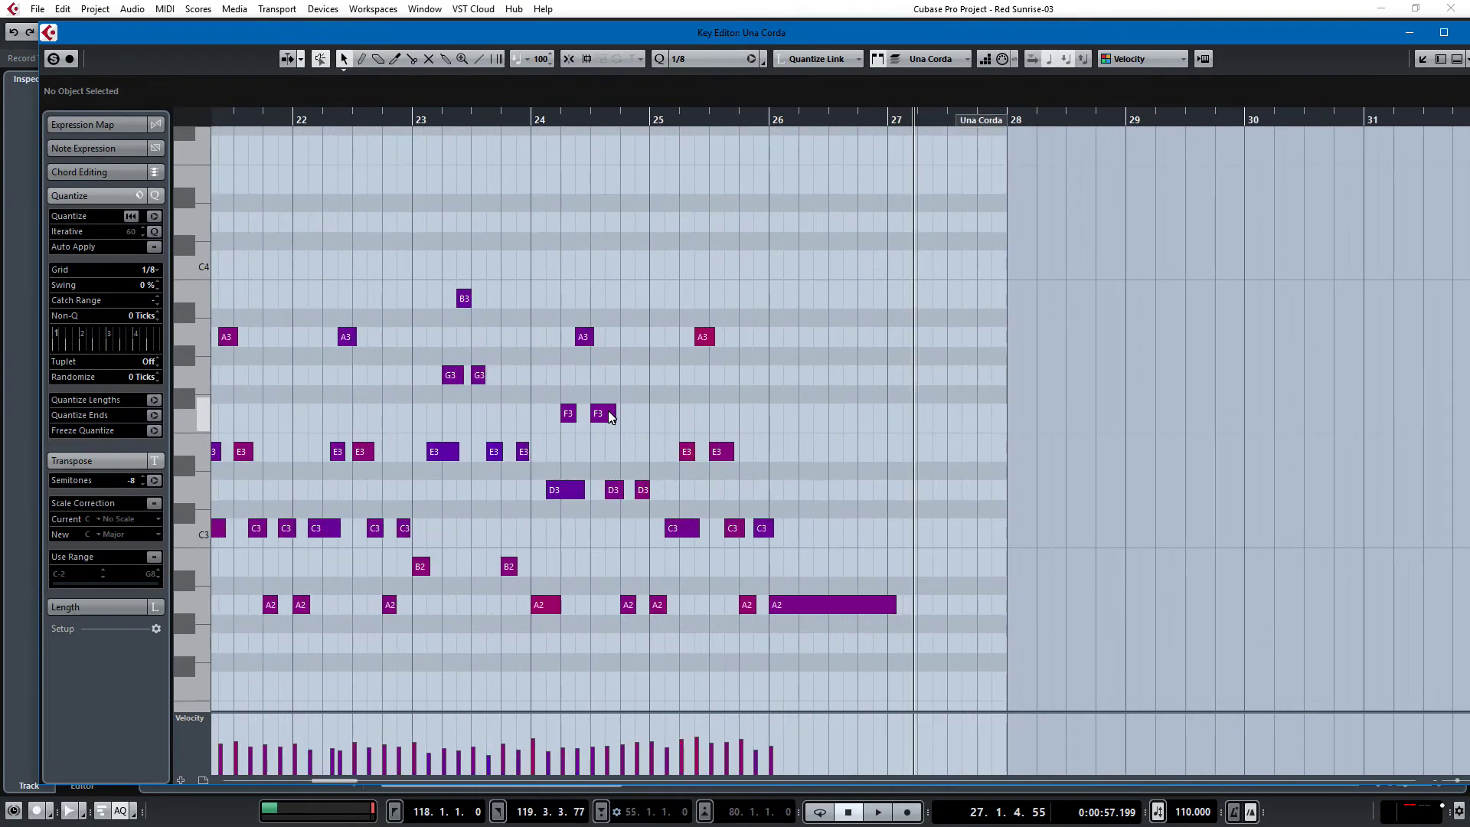
pyautogui.hscroll(-8, 616, 411)
pyautogui.scroll(-4, 620, 418)
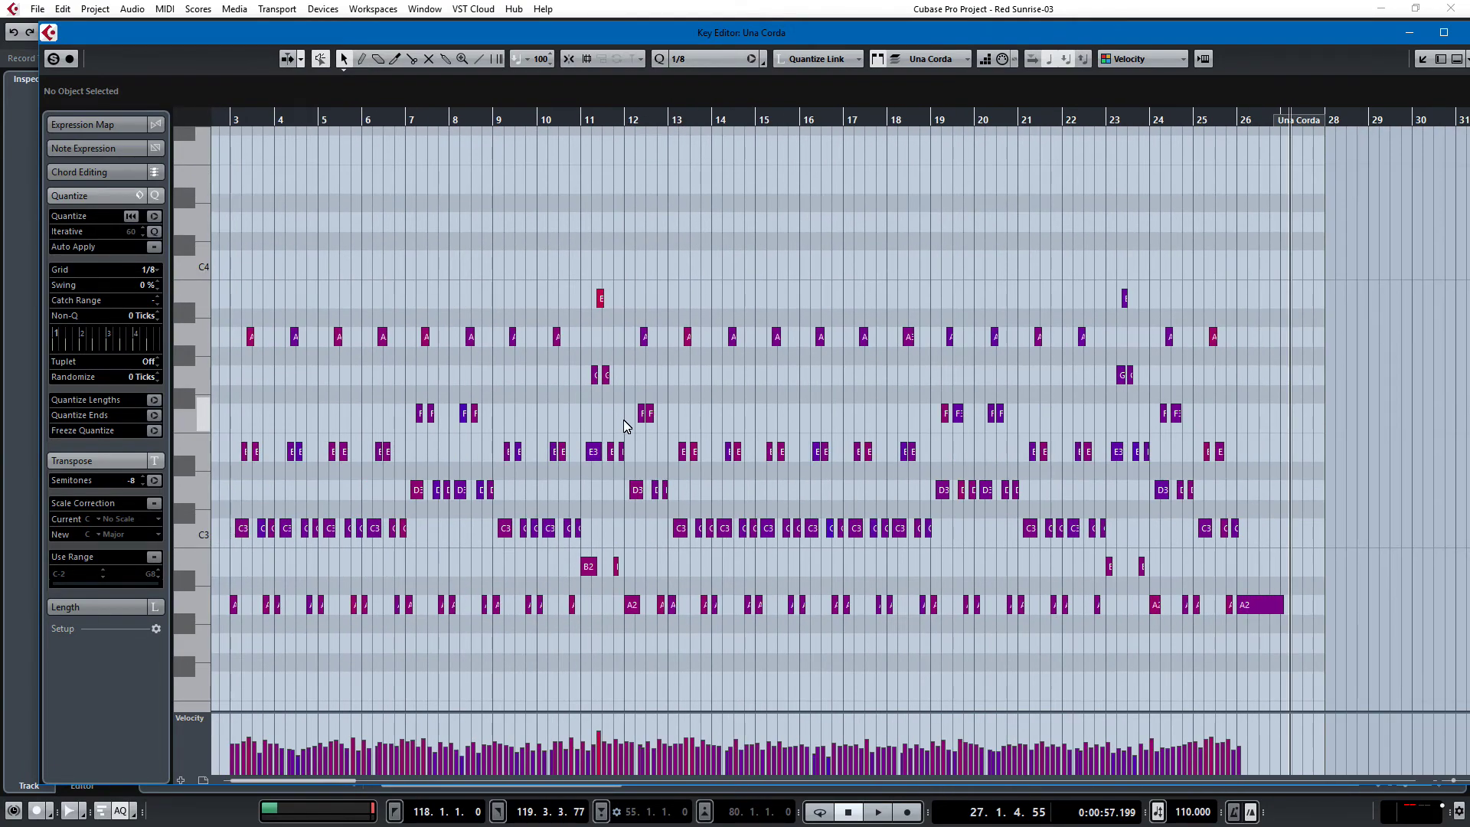
pyautogui.doubleClick(1238, 37)
pyautogui.click(1231, 58)
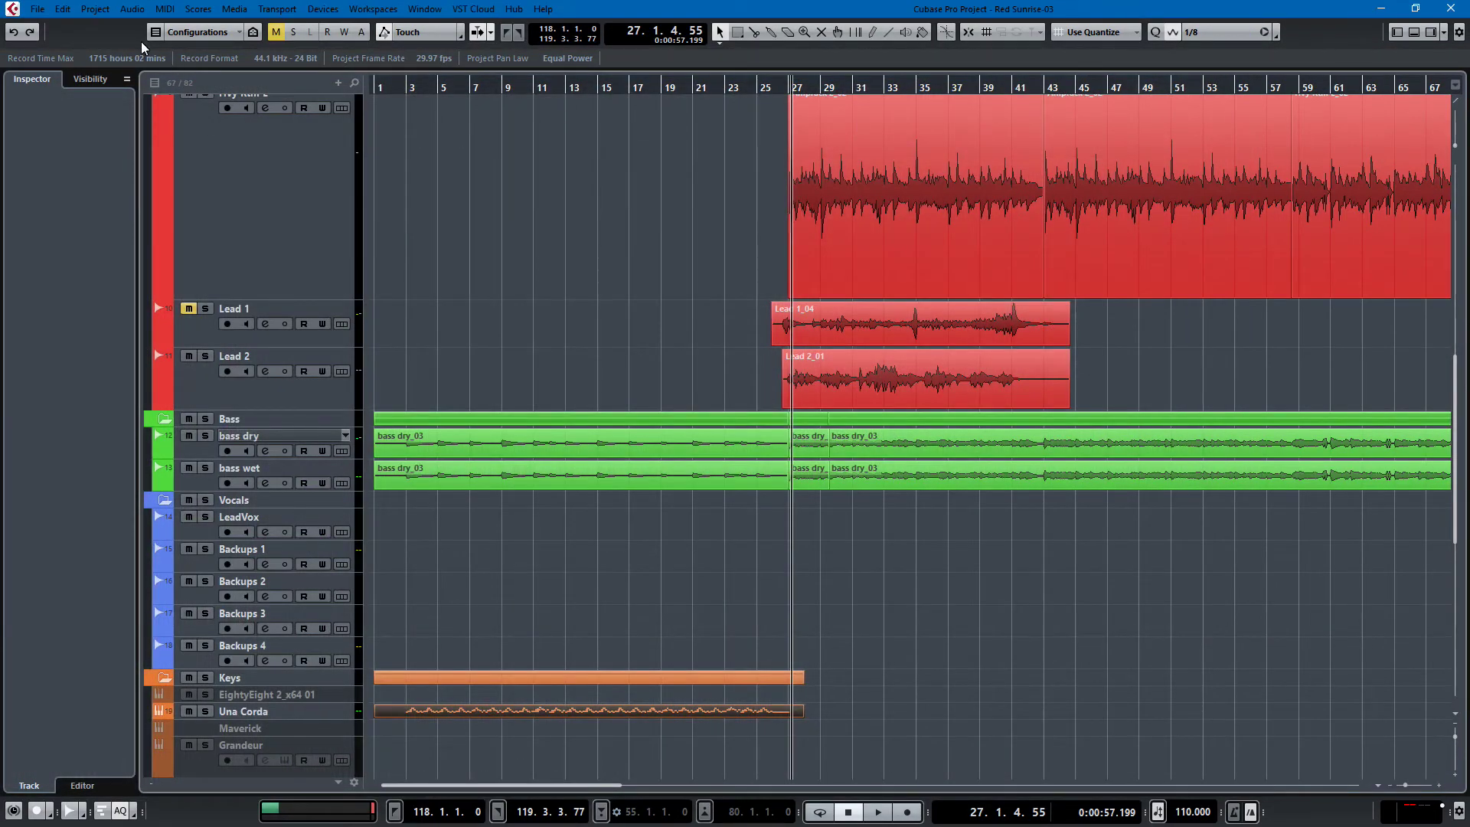
pyautogui.click(38, 10)
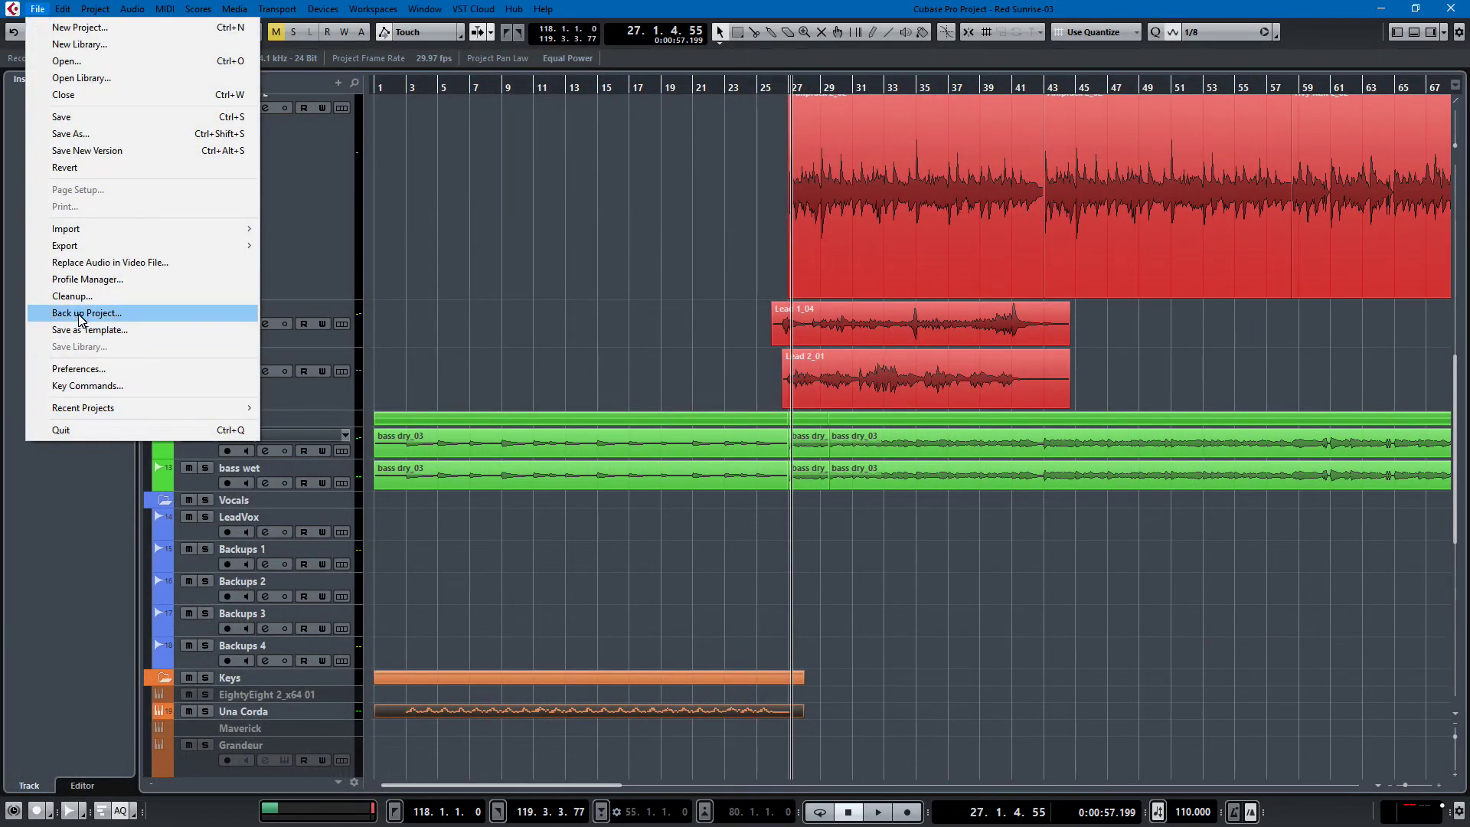
pyautogui.click(86, 369)
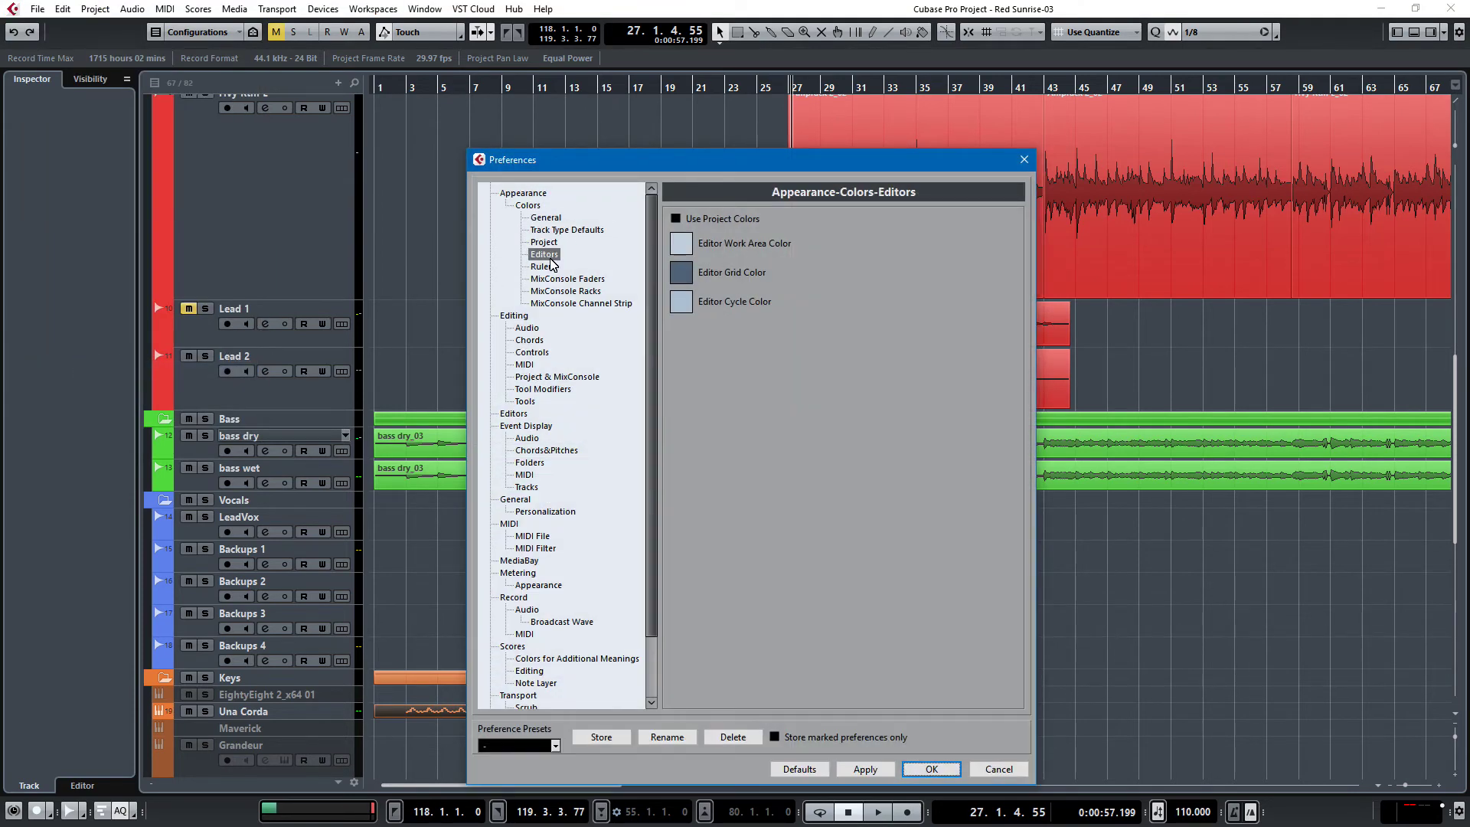
pyautogui.click(931, 770)
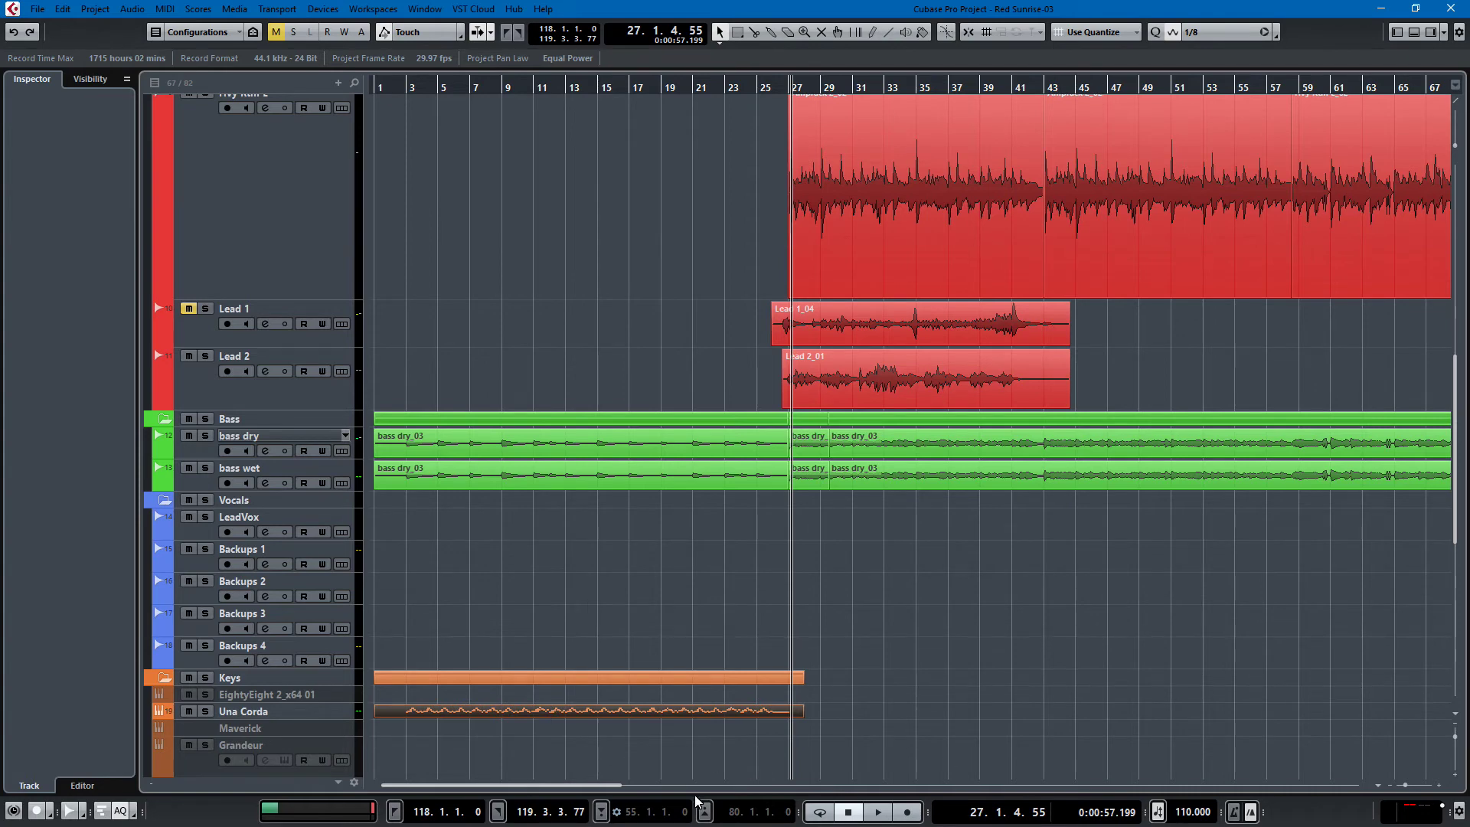
pyautogui.press('F3')
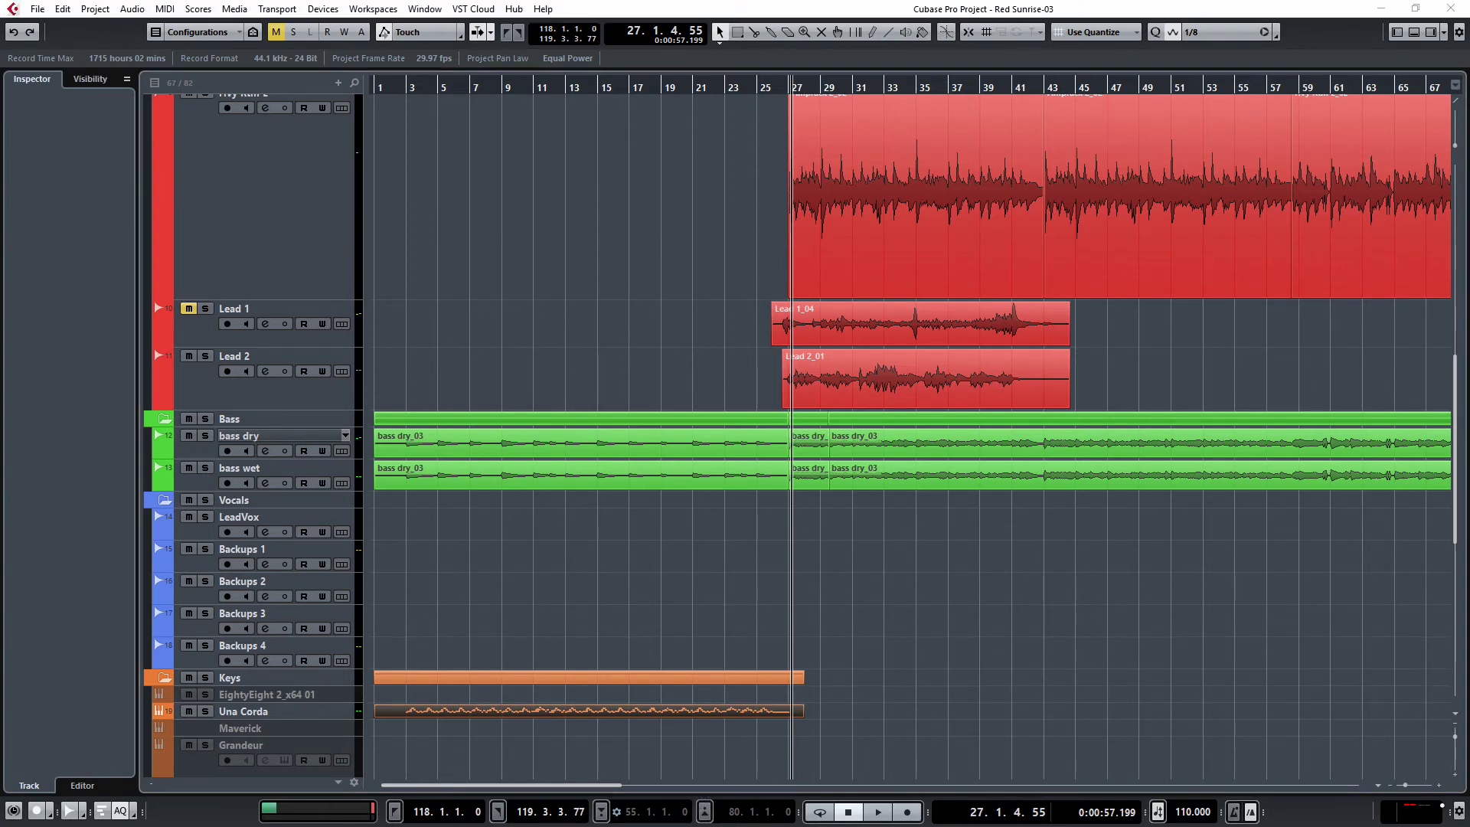
pyautogui.moveTo(1085, 570); pyautogui.dragTo(1151, 609)
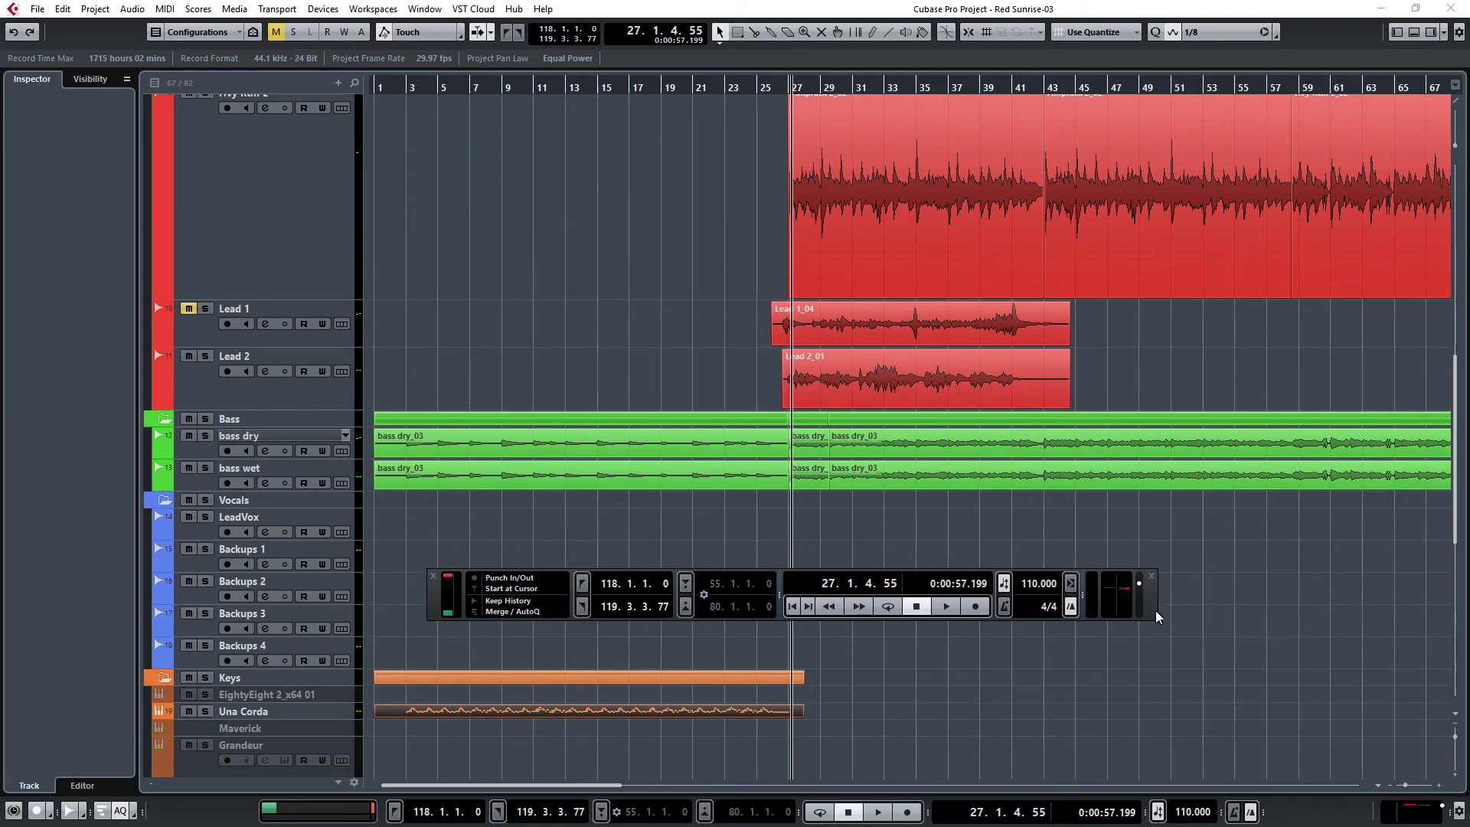
pyautogui.moveTo(1144, 604); pyautogui.dragTo(1455, 0)
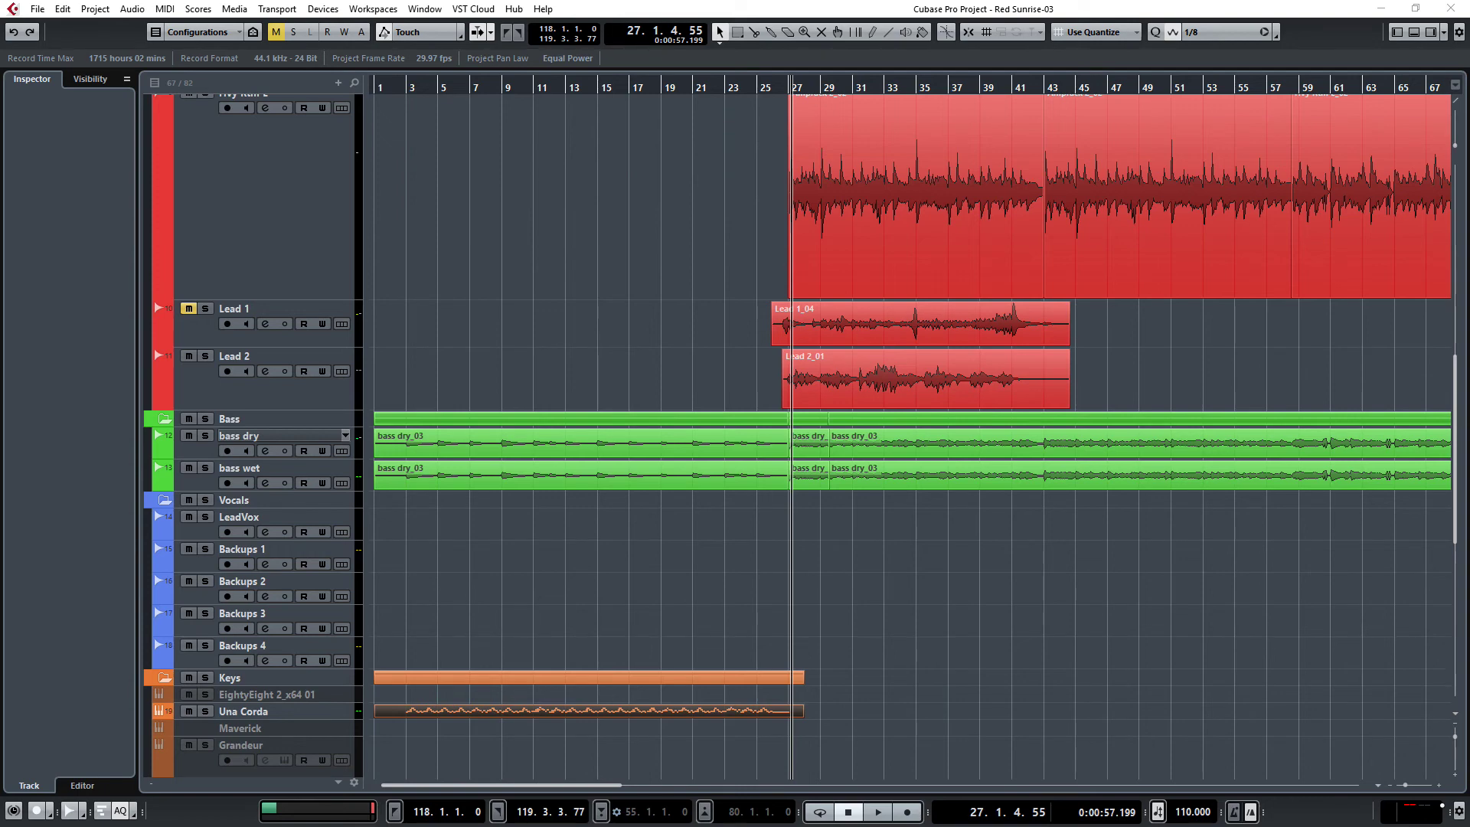
pyautogui.press('F2')
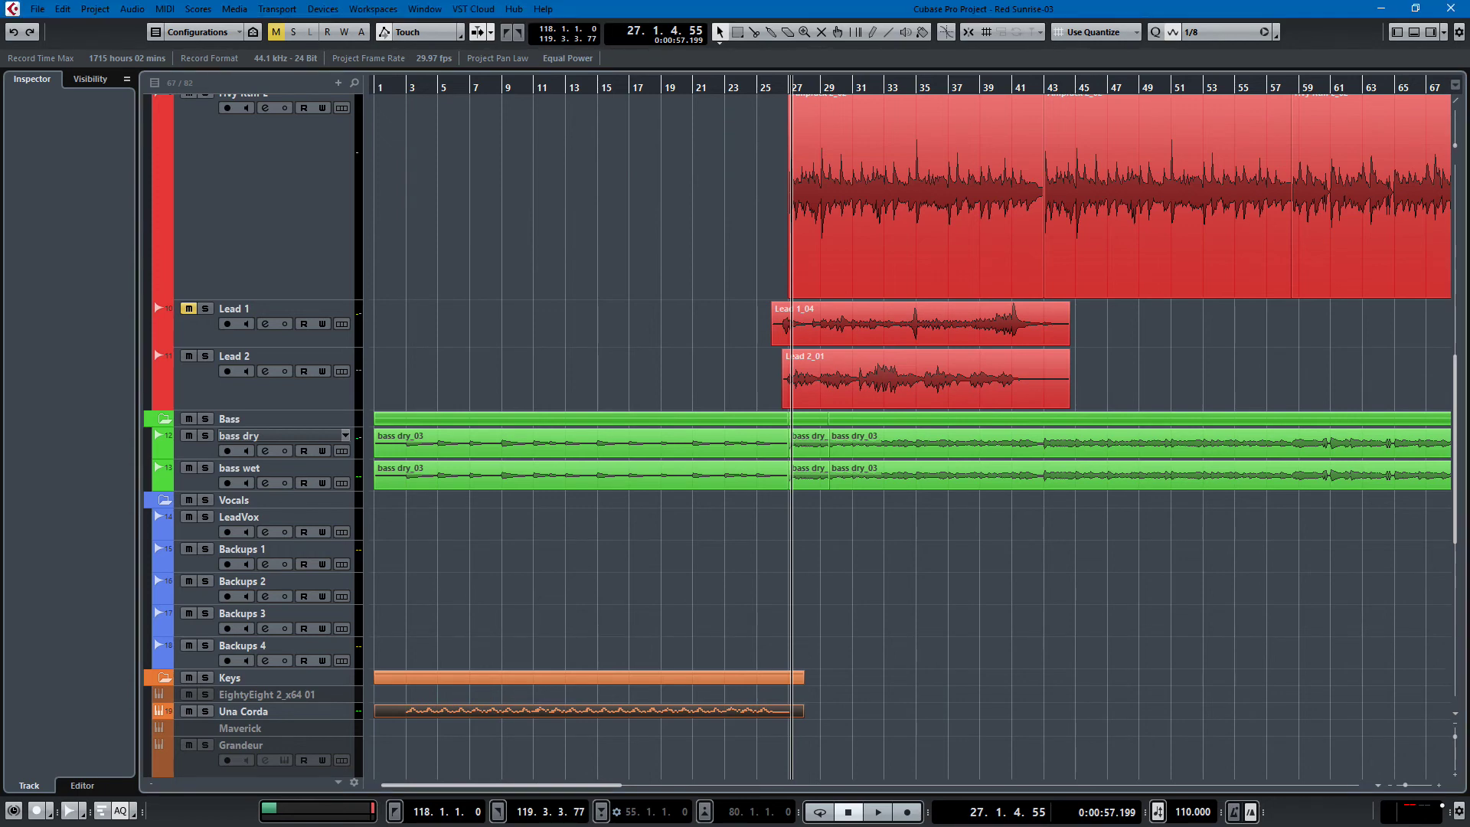